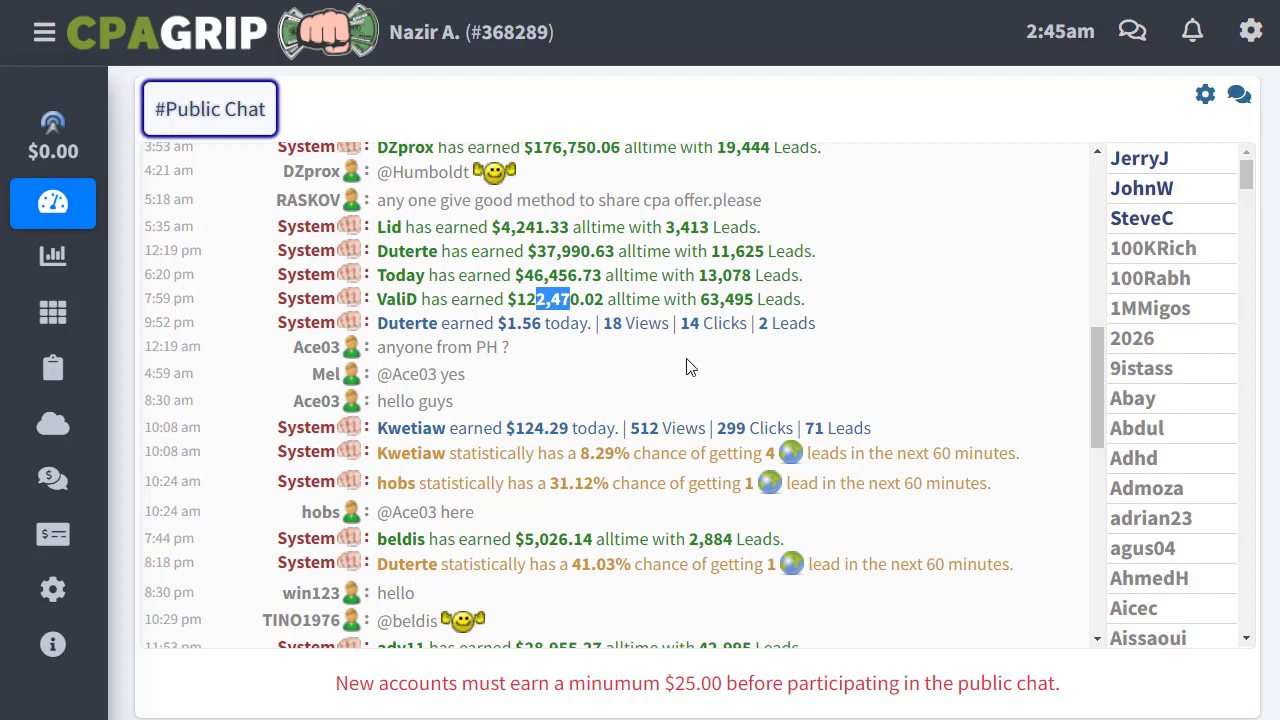
scroll(686, 367, "down", 1)
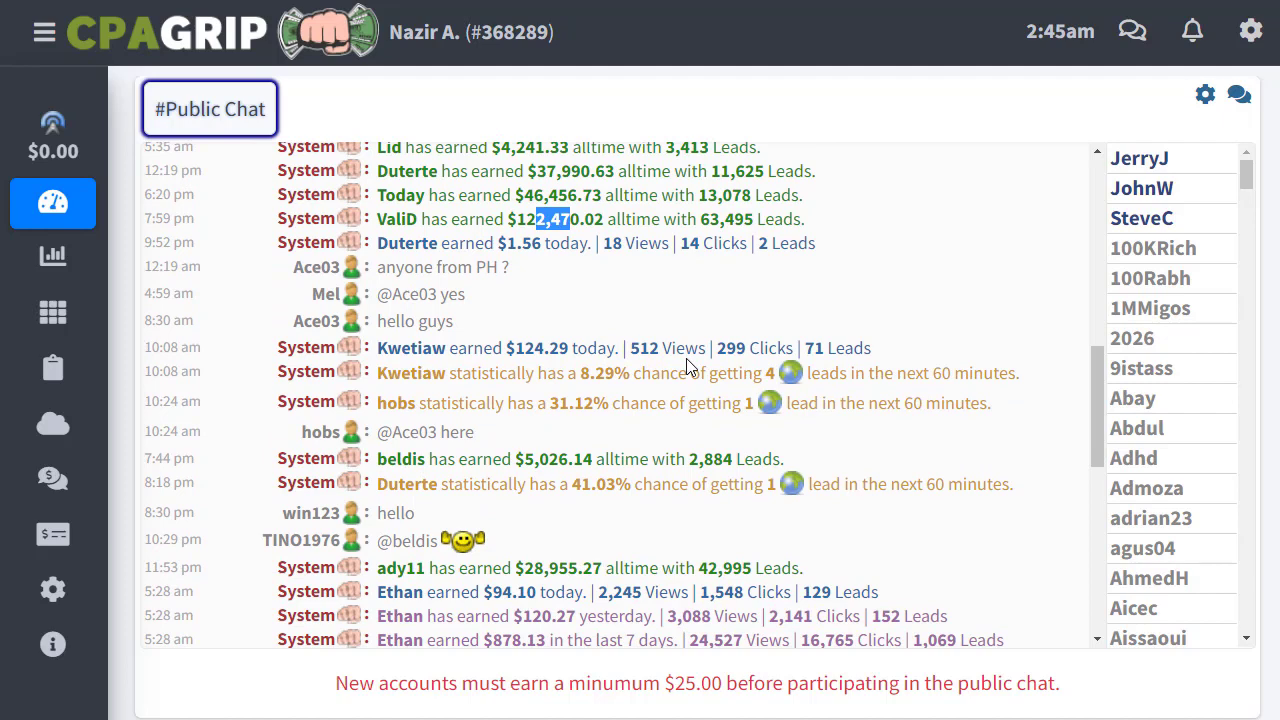
scroll(686, 367, "up", 1)
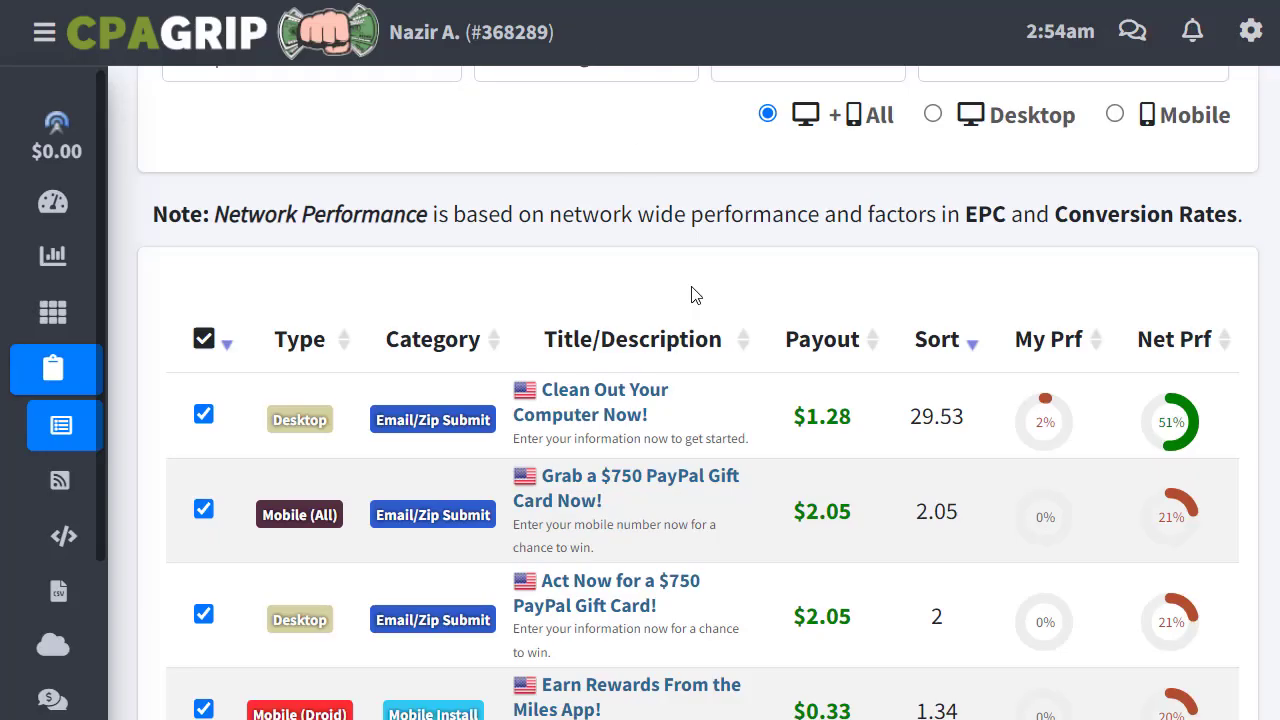
- Open the details of the "Act Now for a $750 PayPal Gift Card!" desktop offer in the My Offers list
scroll(698, 392, "up", 2)
scroll(609, 206, "up", 3)
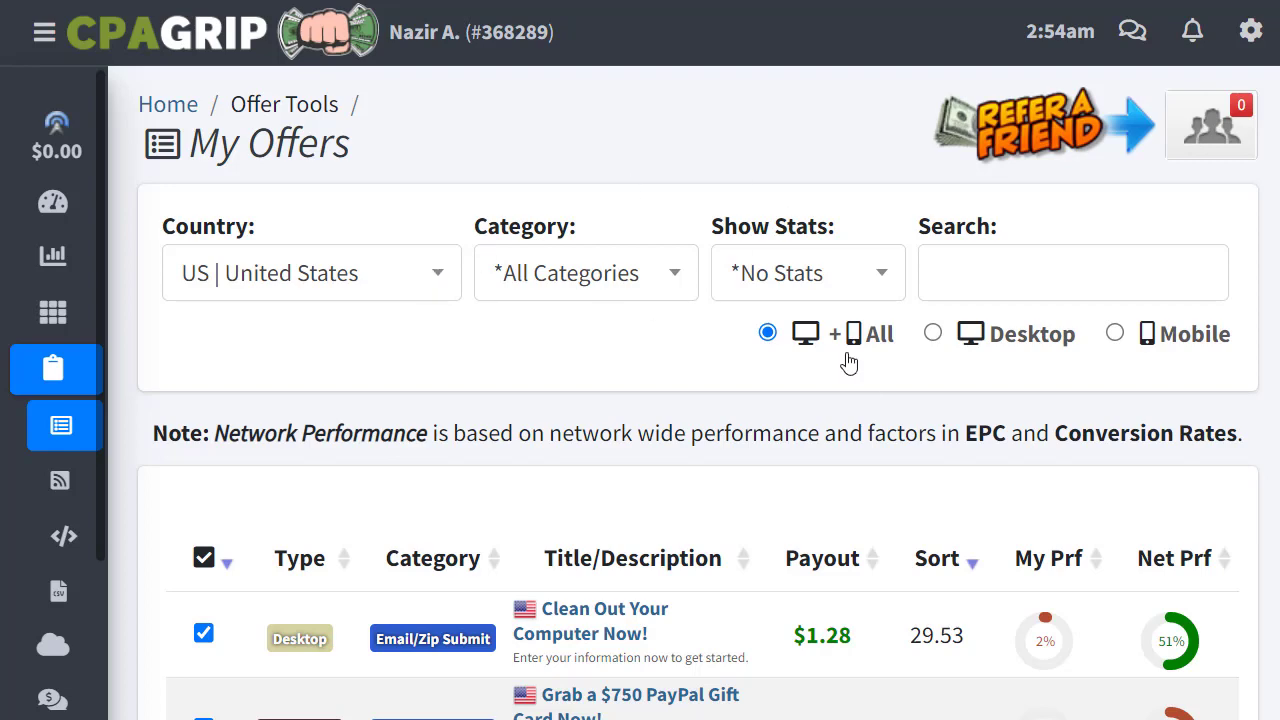
scroll(698, 392, "down", 3)
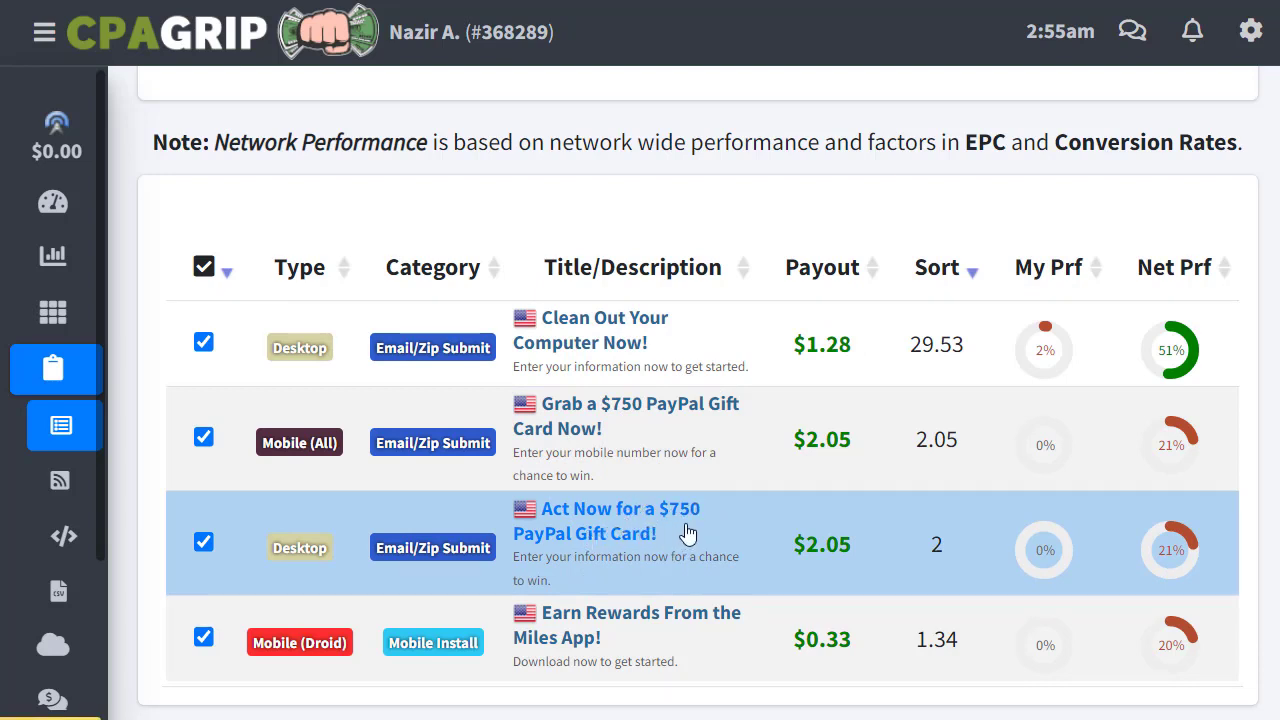
left_click_drag(855, 553, 788, 554)
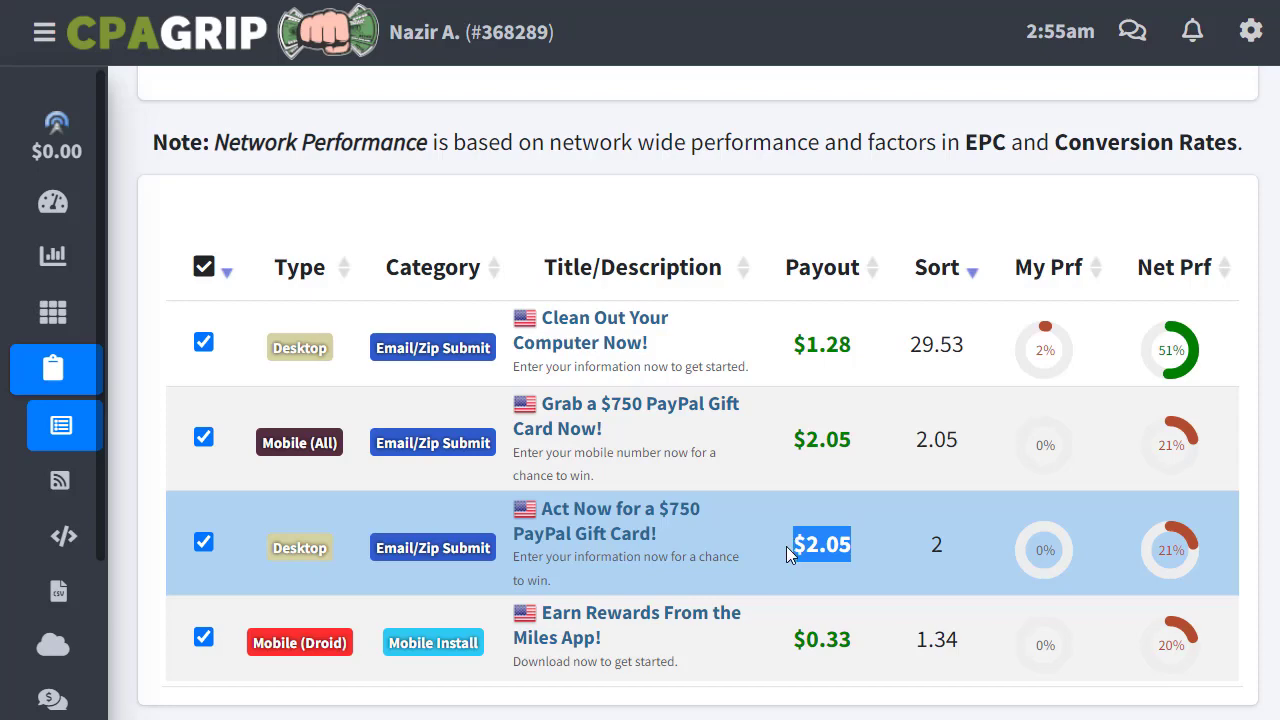
left_click(611, 524)
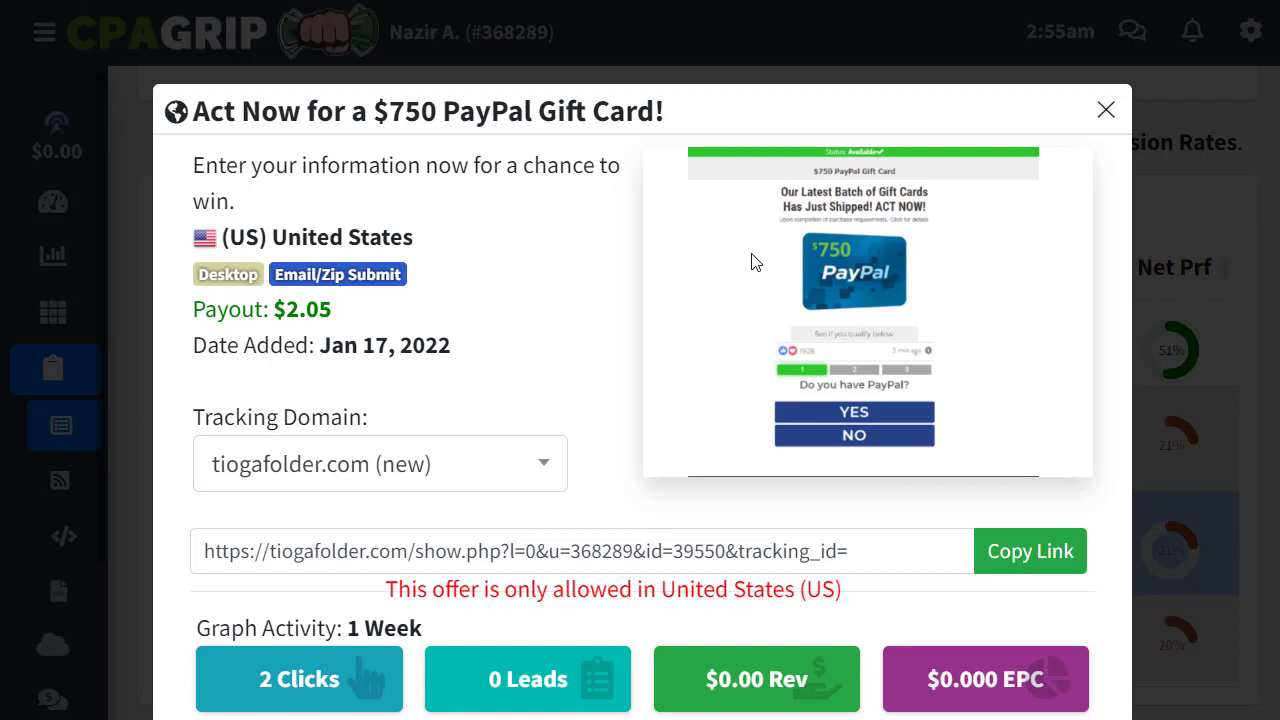
- Review the offer's title, payout and date added, and copy its tracking link
left_click_drag(664, 111, 196, 103)
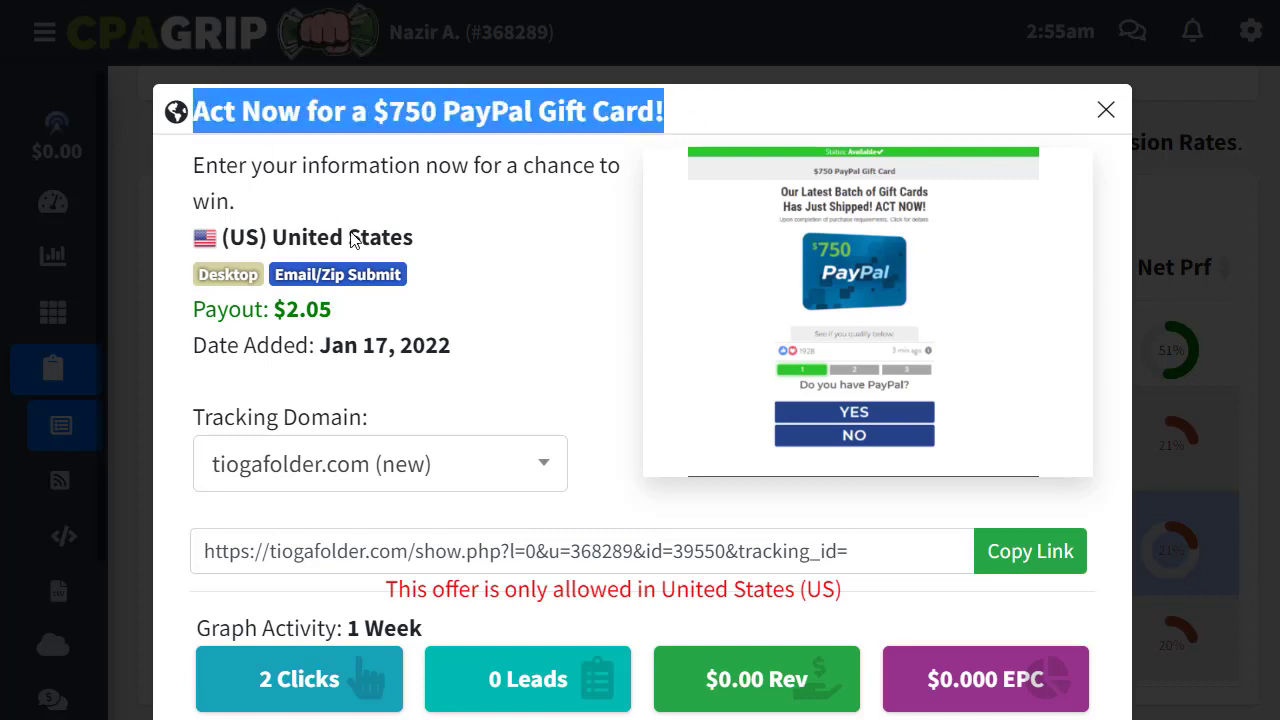
left_click_drag(340, 311, 388, 346)
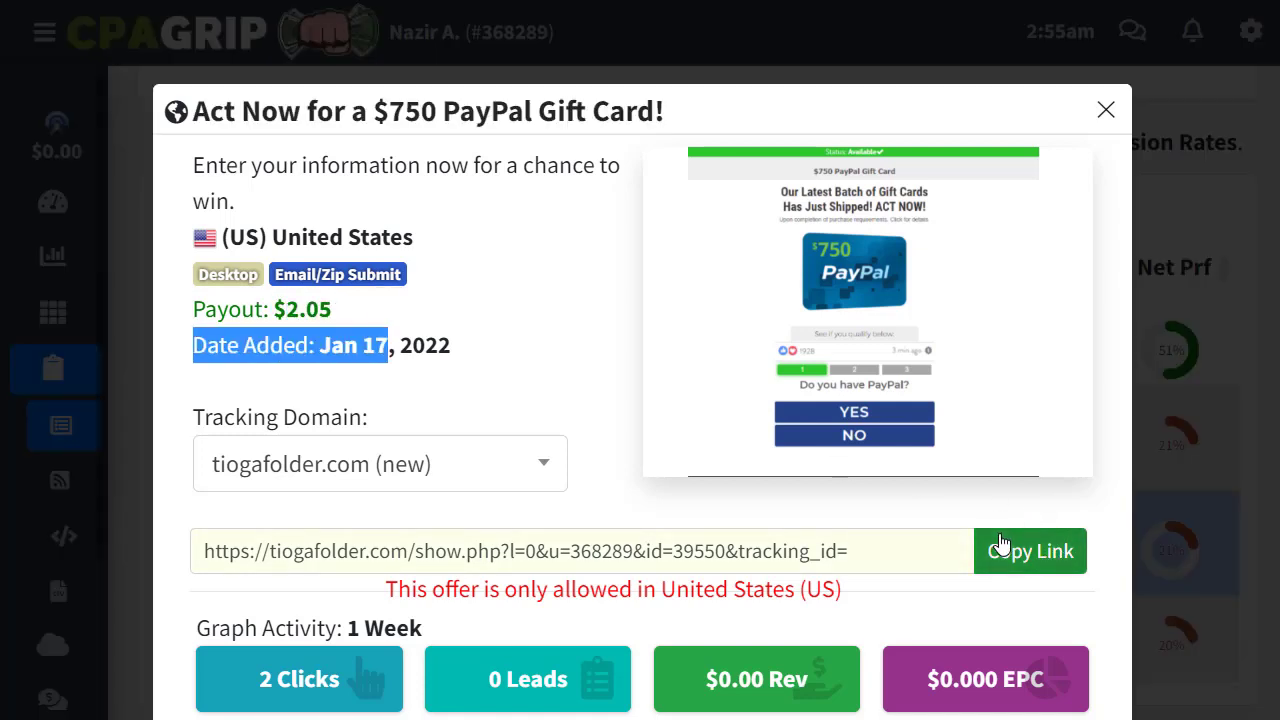
left_click(988, 551)
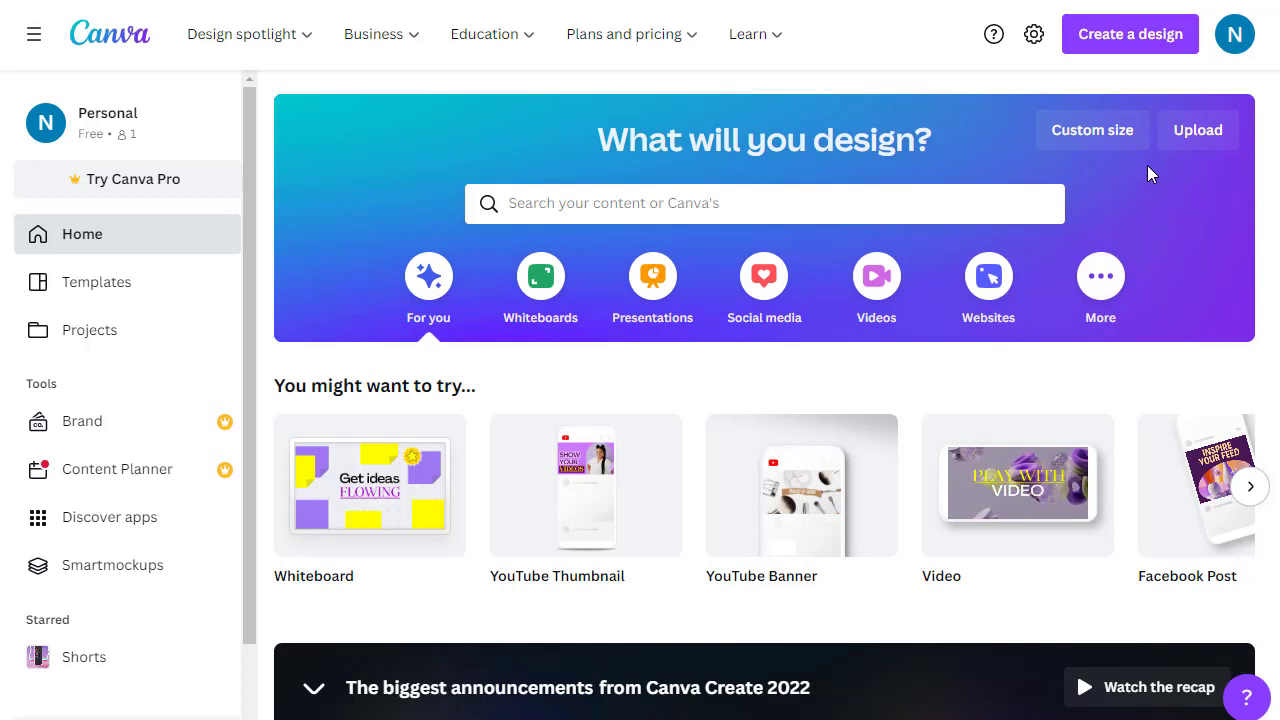
- Switch to Canva and create a new custom-size design of 1080 × 1080 px
left_click(1149, 38)
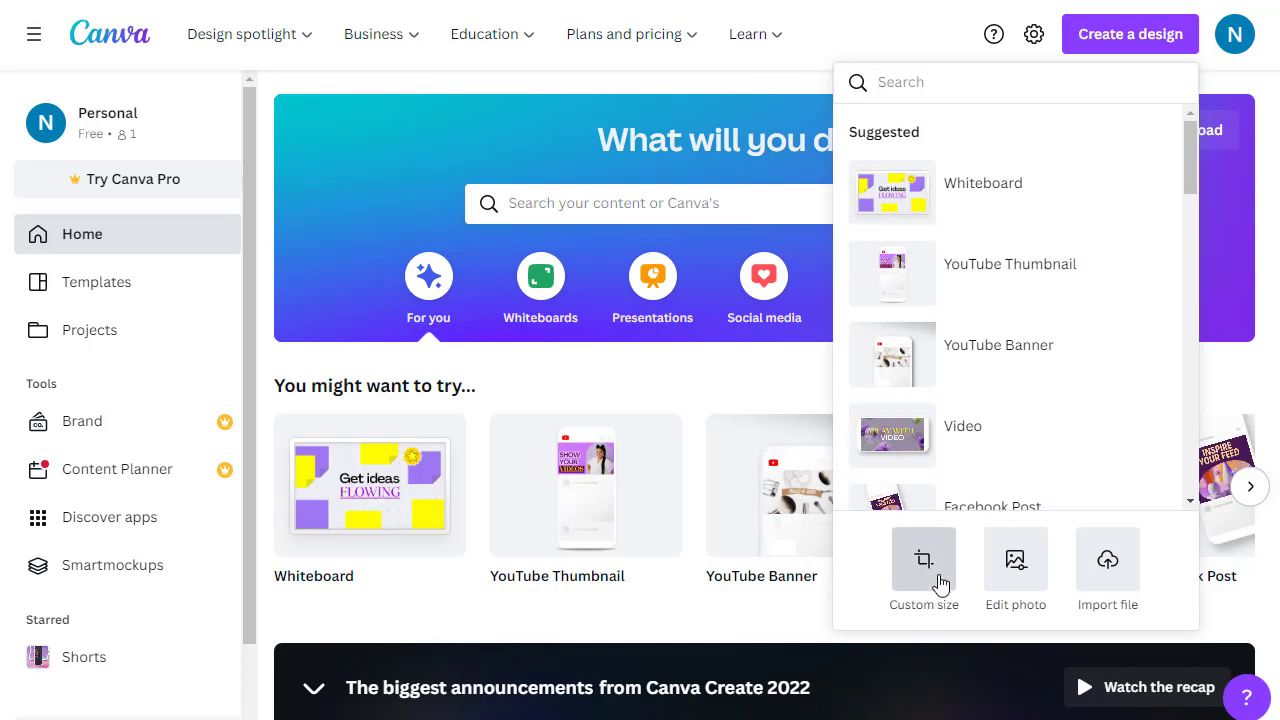
left_click(934, 545)
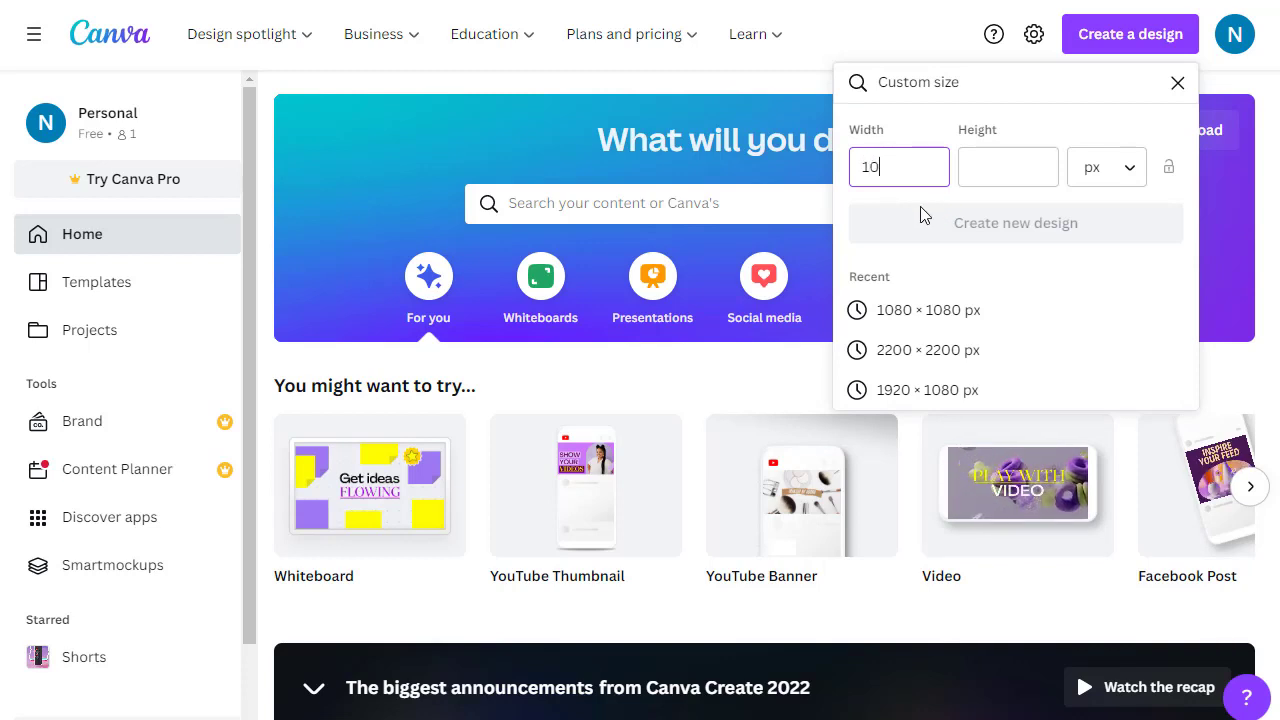
key("Tab")
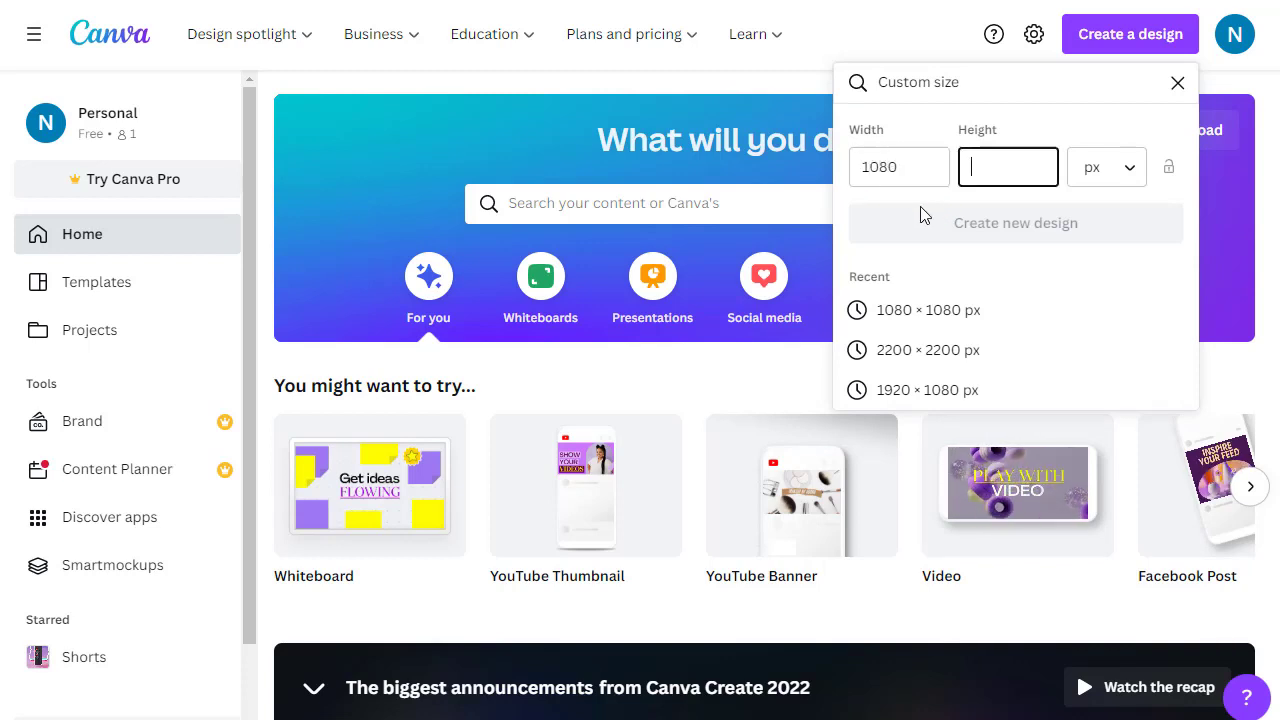
type("1080")
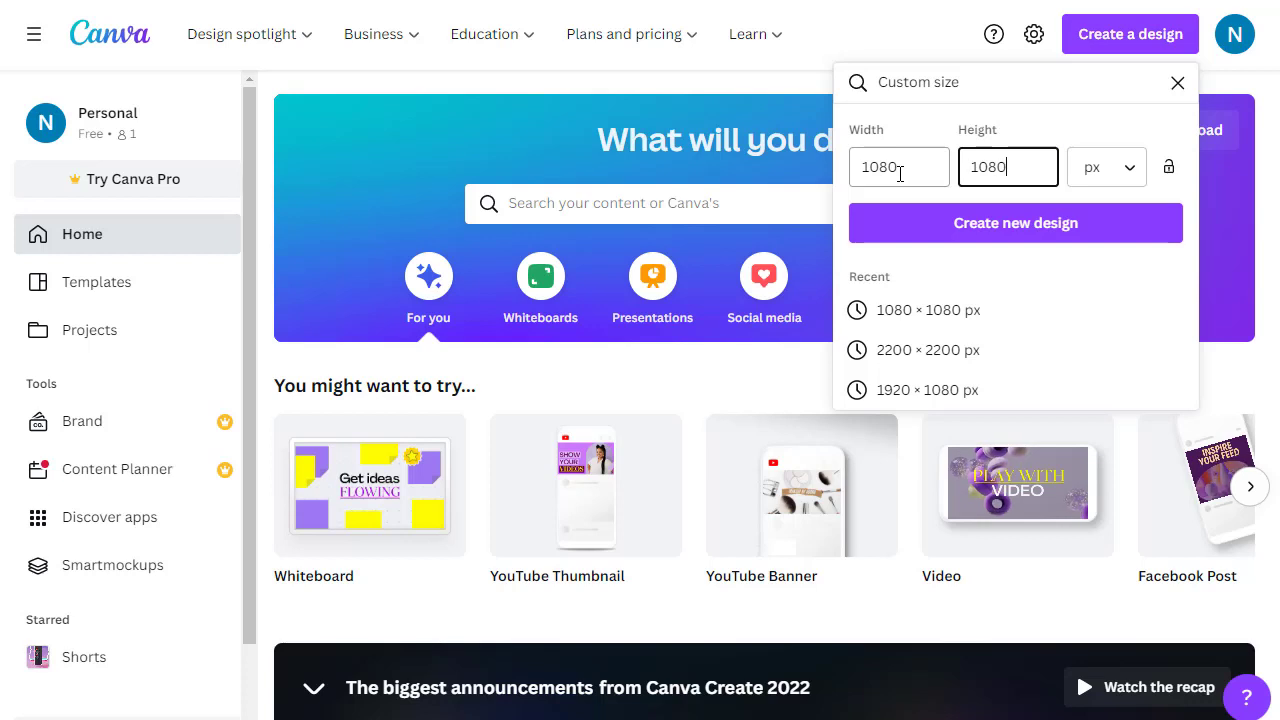
left_click(1043, 227)
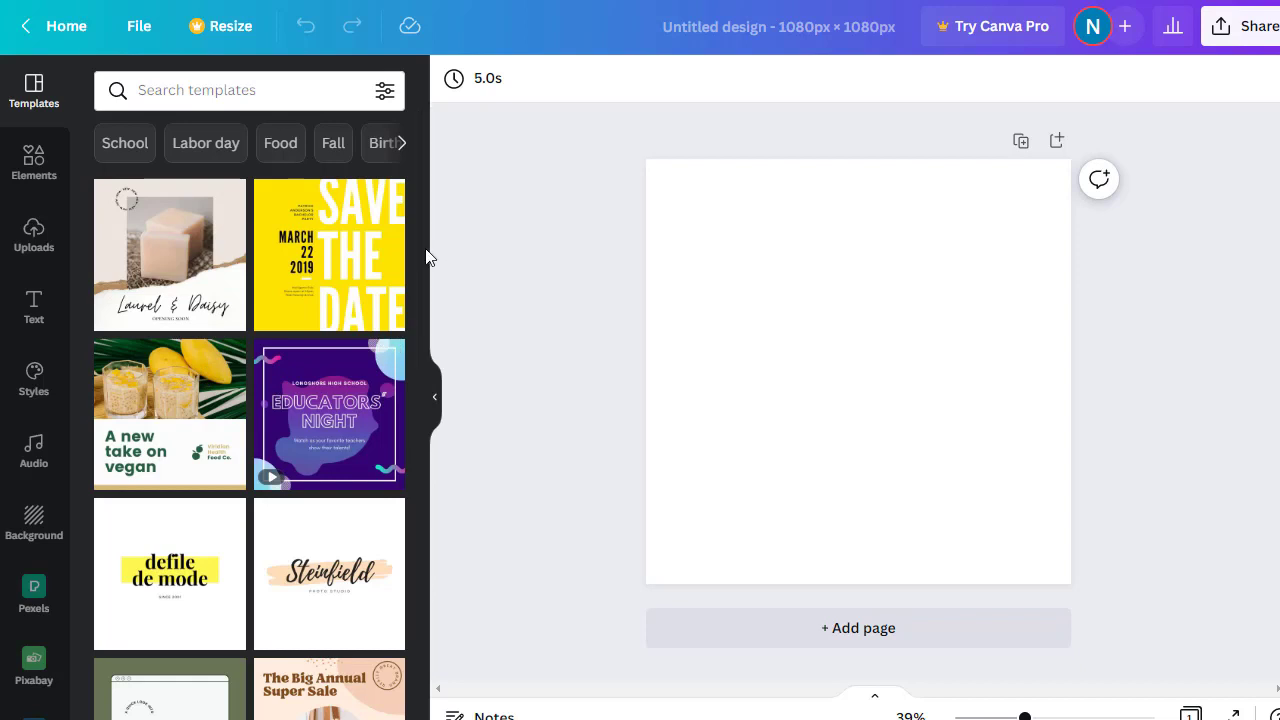
- Apply the "We Are Hiring" template with the megaphone to the blank page and select its HIRING heading
left_click_drag(418, 260, 429, 672)
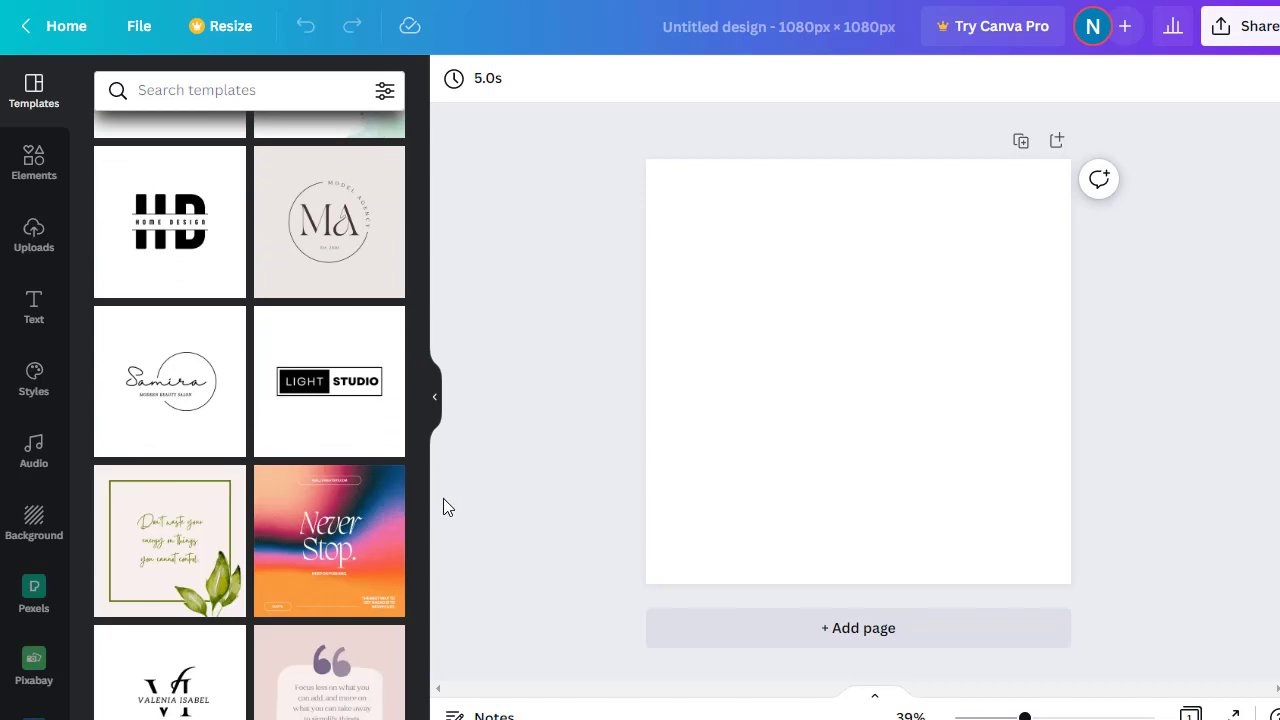
left_click_drag(417, 485, 429, 634)
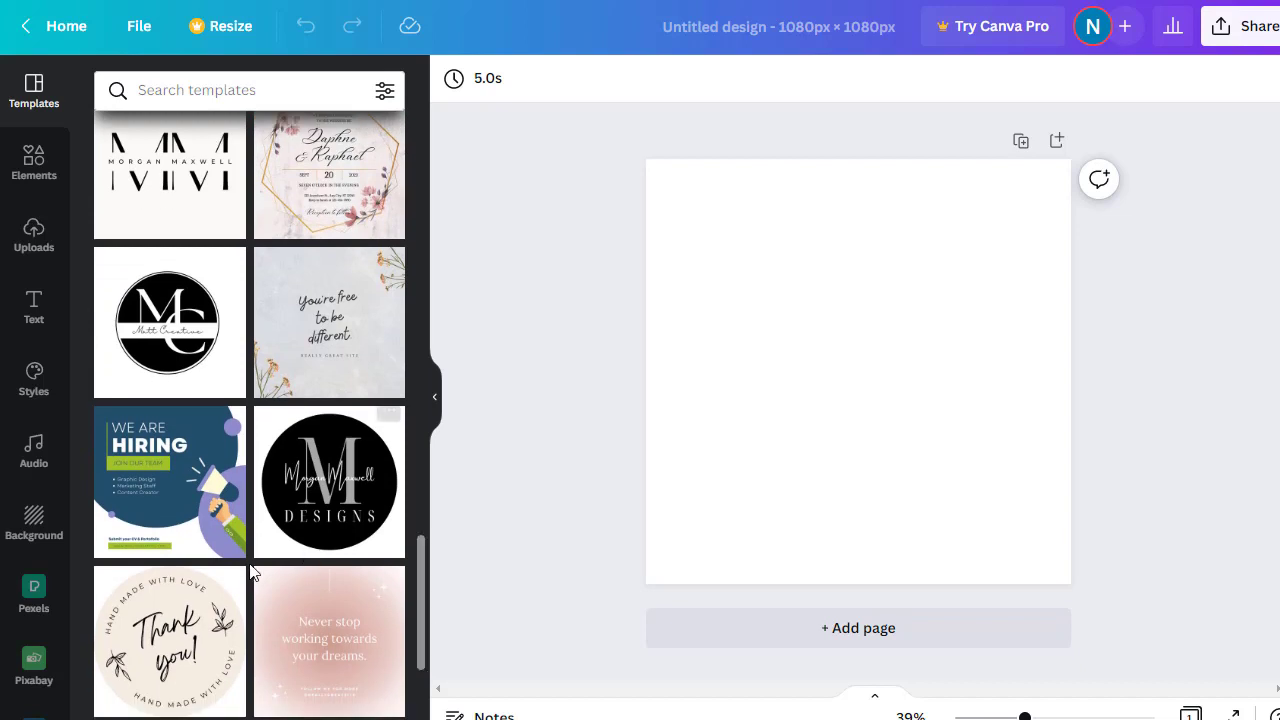
left_click(213, 490)
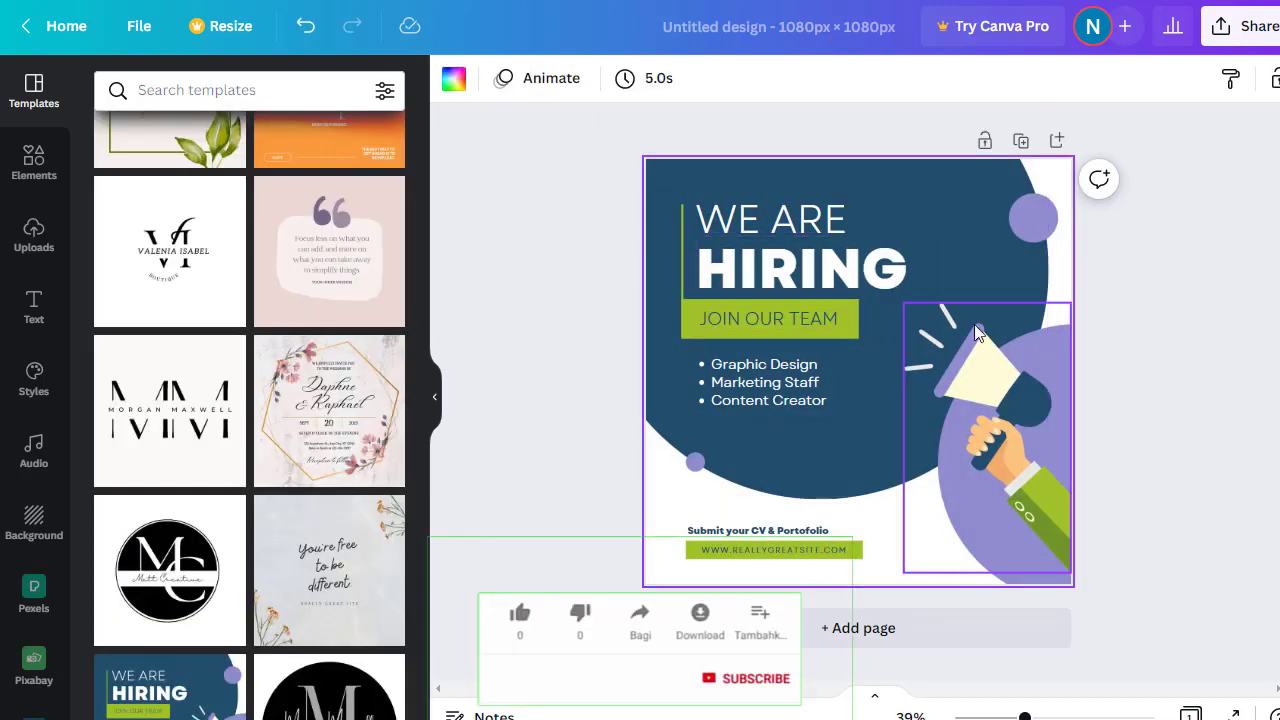
left_click(841, 286)
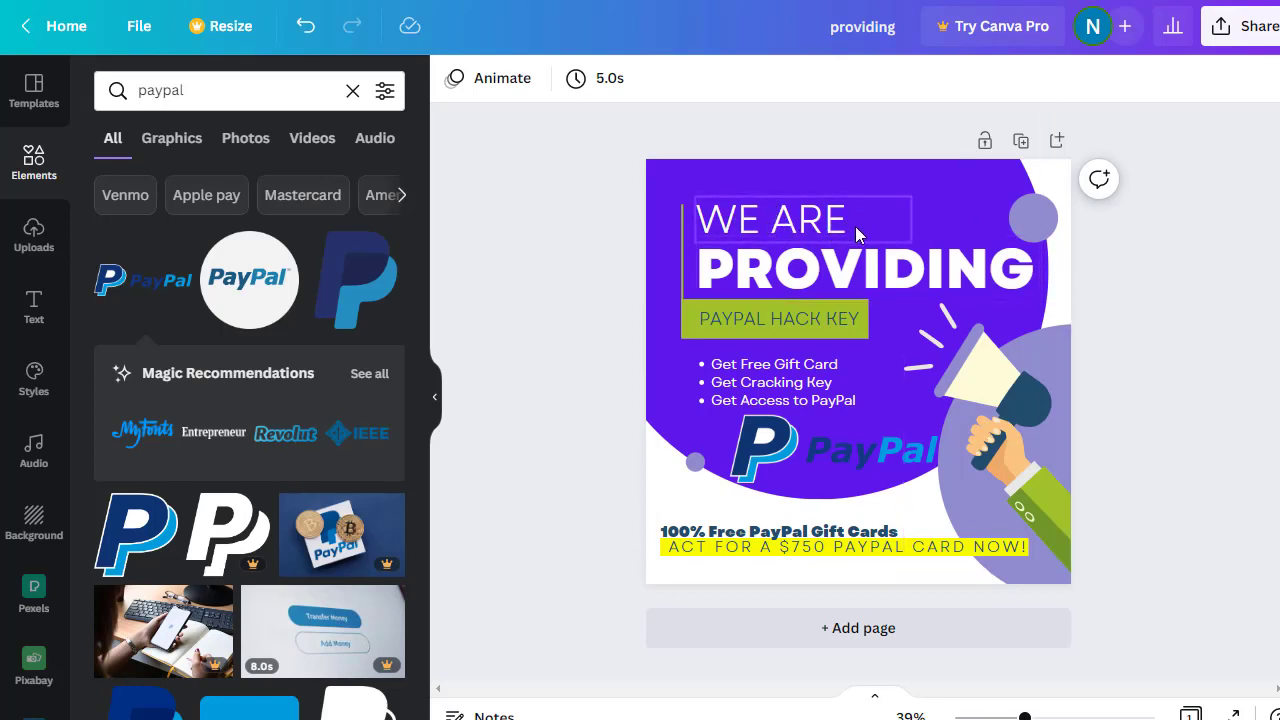
- Review the flyer's PROVIDING heading, PAYPAL HACK KEY subheading, bullet list and megaphone graphic
left_click(850, 322)
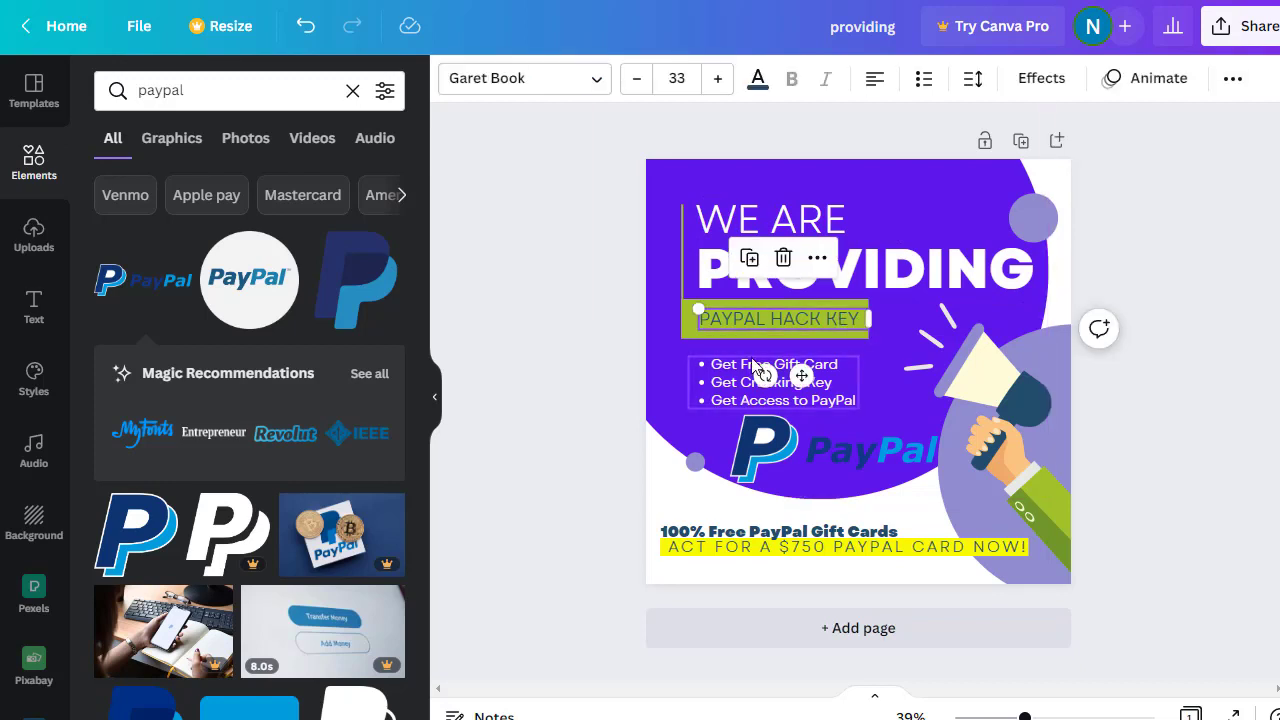
left_click(928, 393)
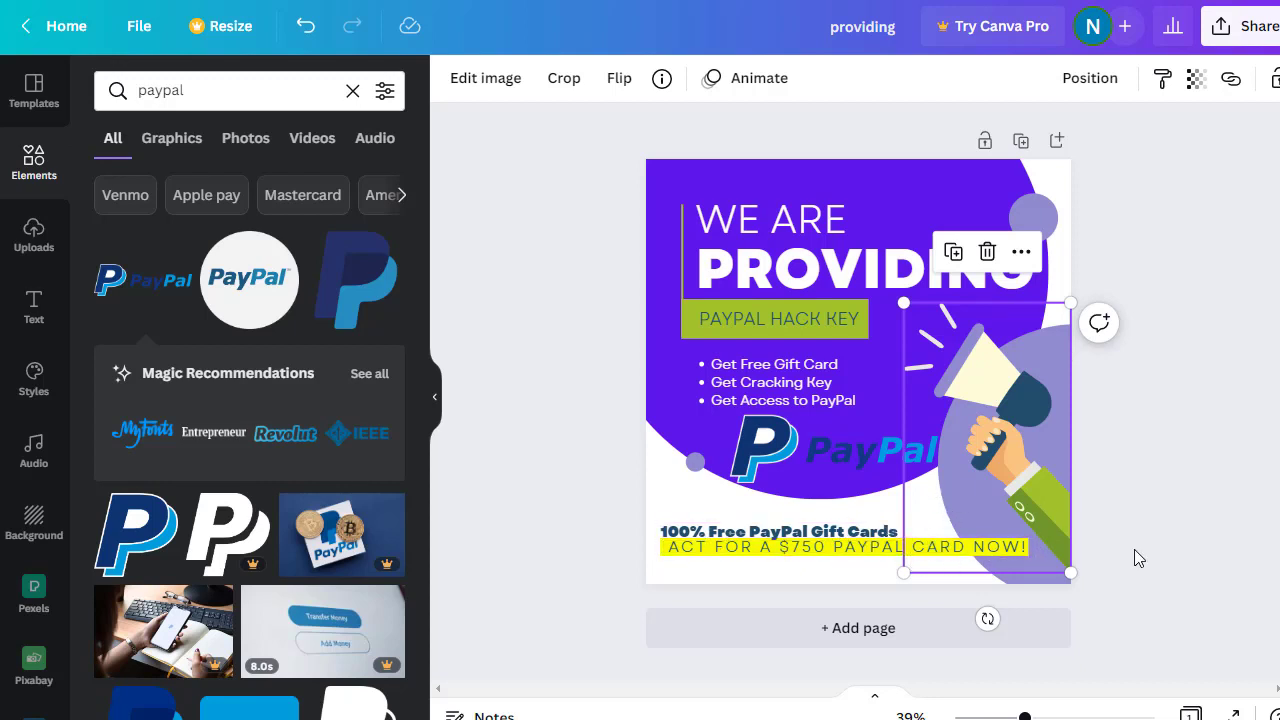
left_click(1188, 374)
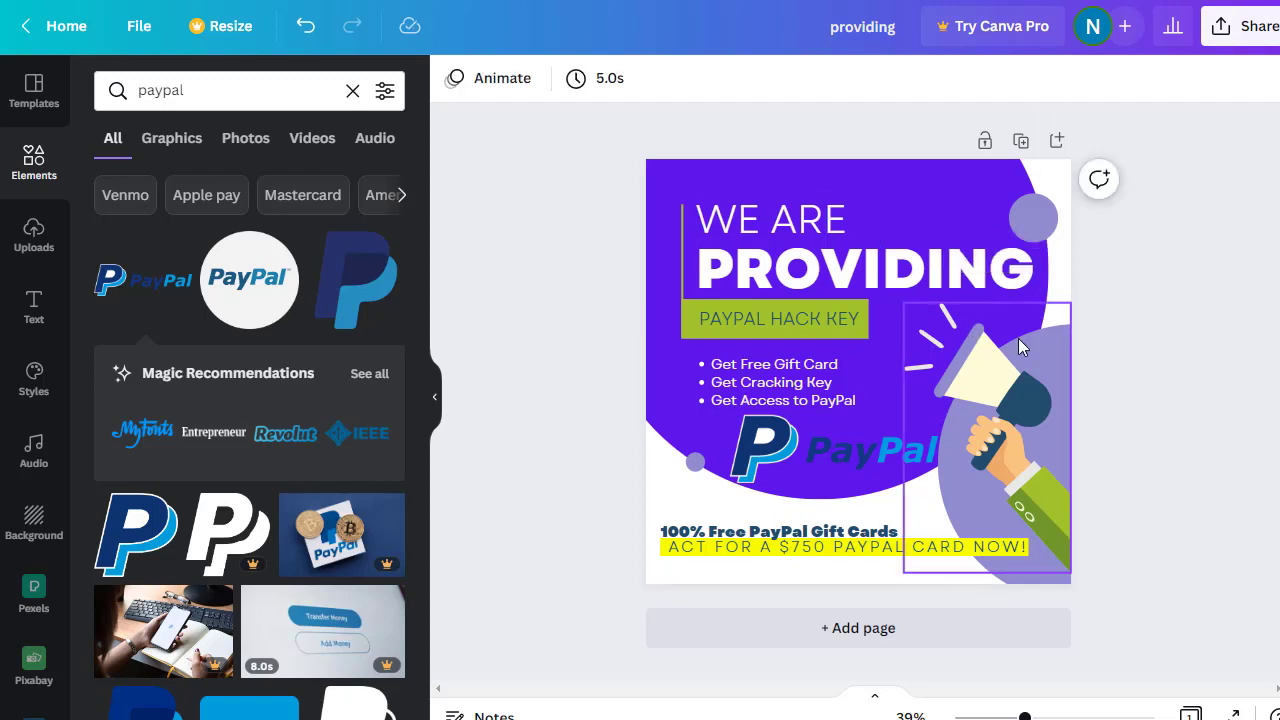
left_click(985, 301)
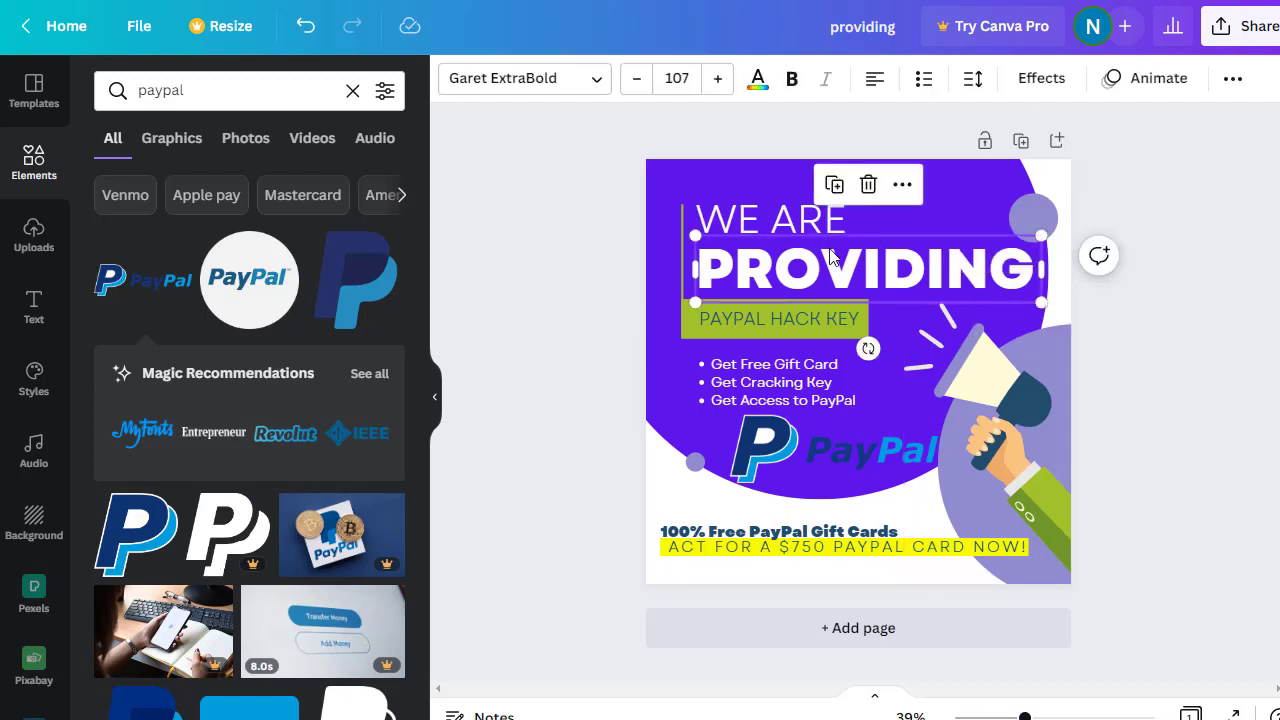
left_click(789, 312)
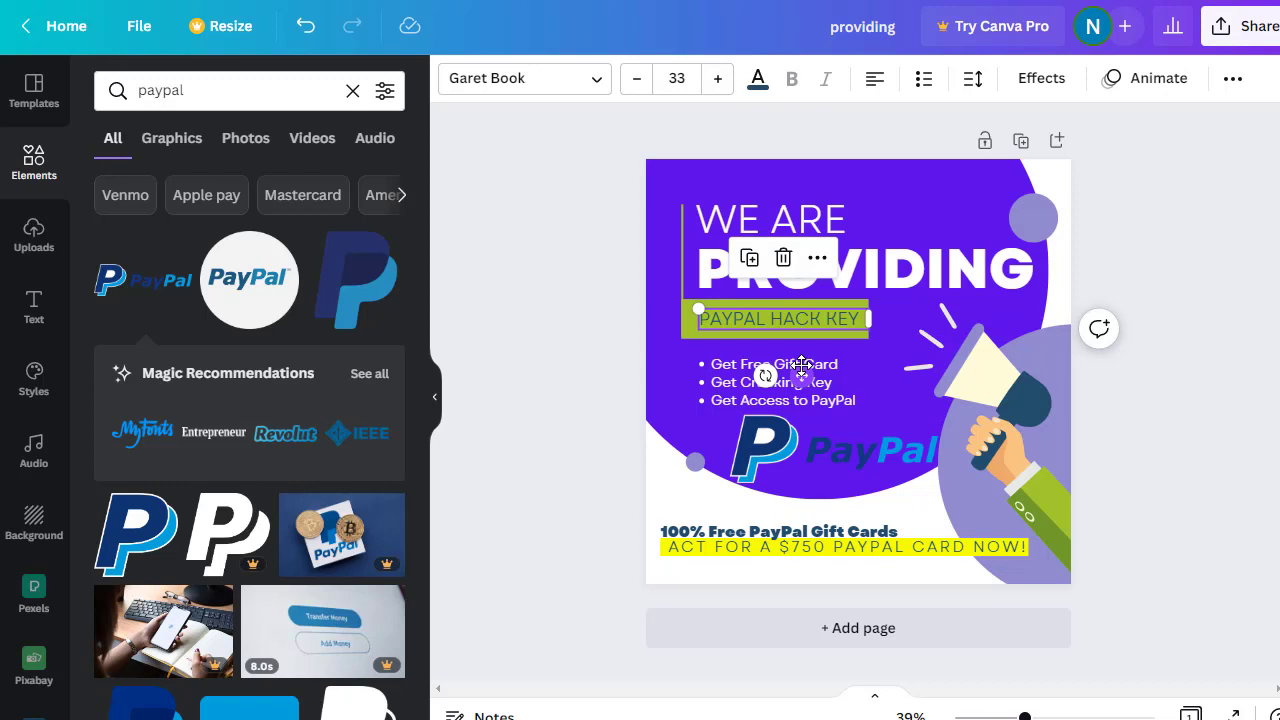
left_click(836, 377)
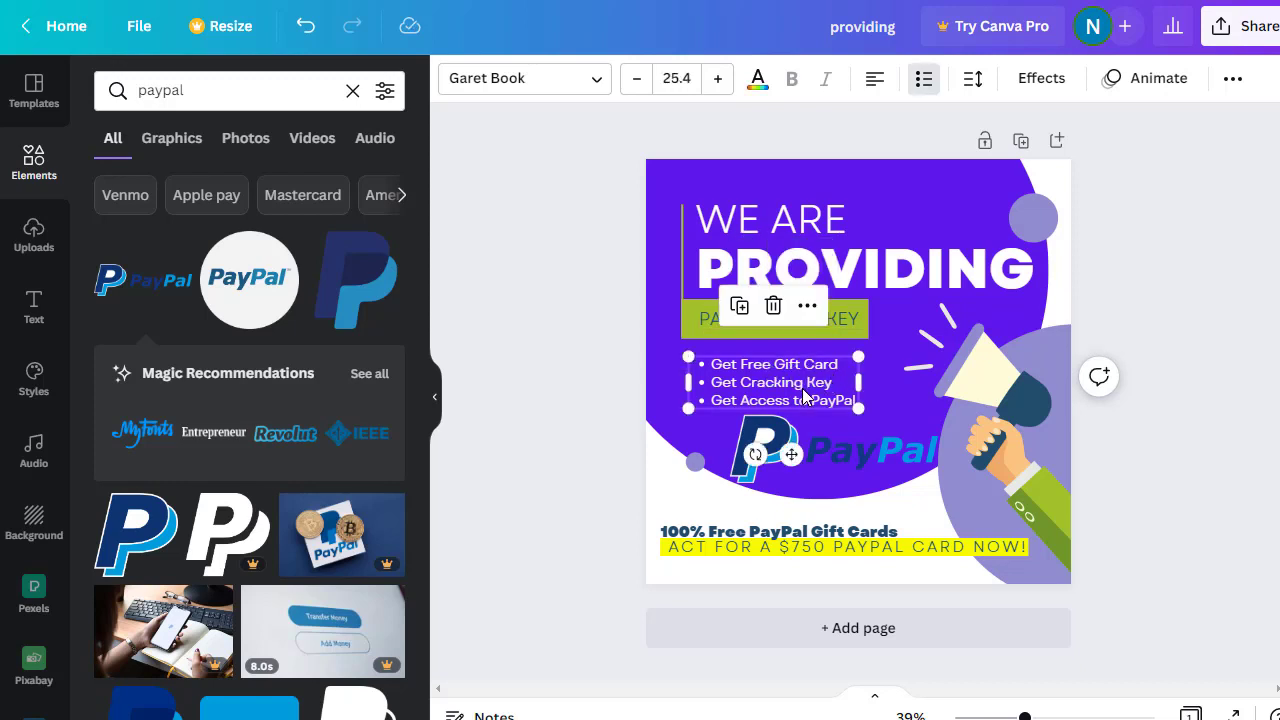
left_click(1168, 355)
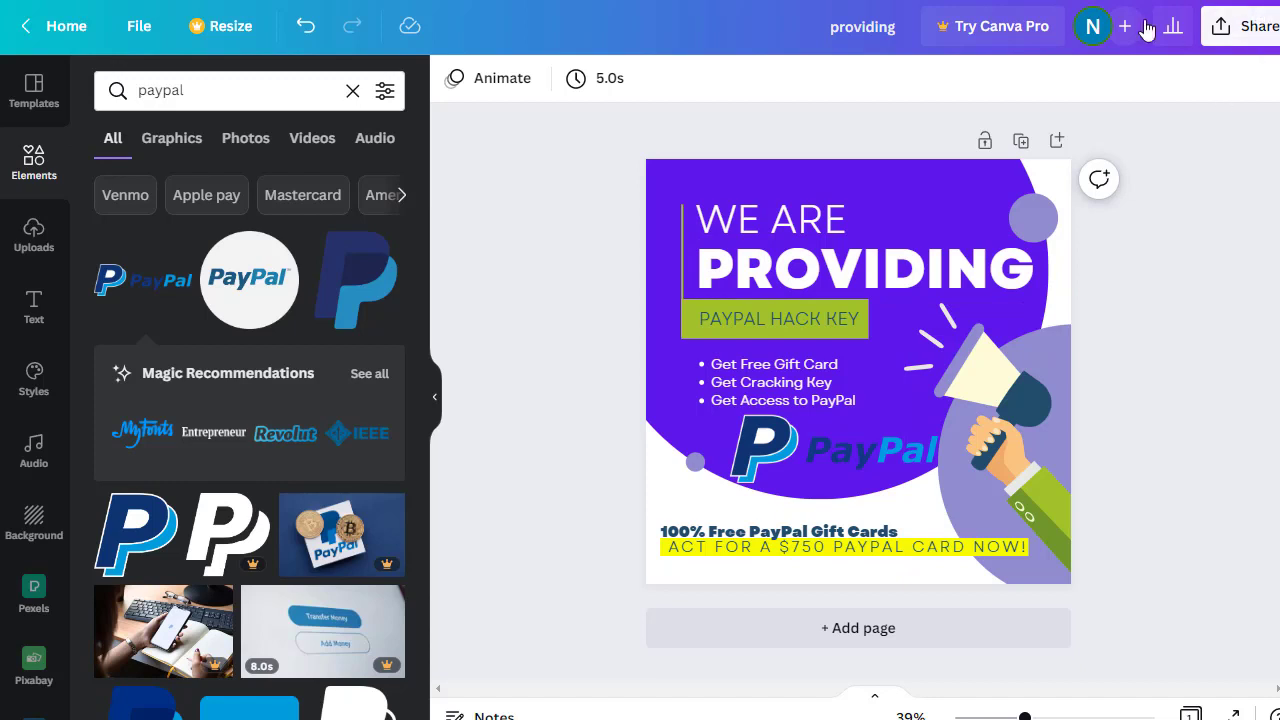
- Download the flyer as a PNG and dismiss the news pane covering the design
left_click(1247, 32)
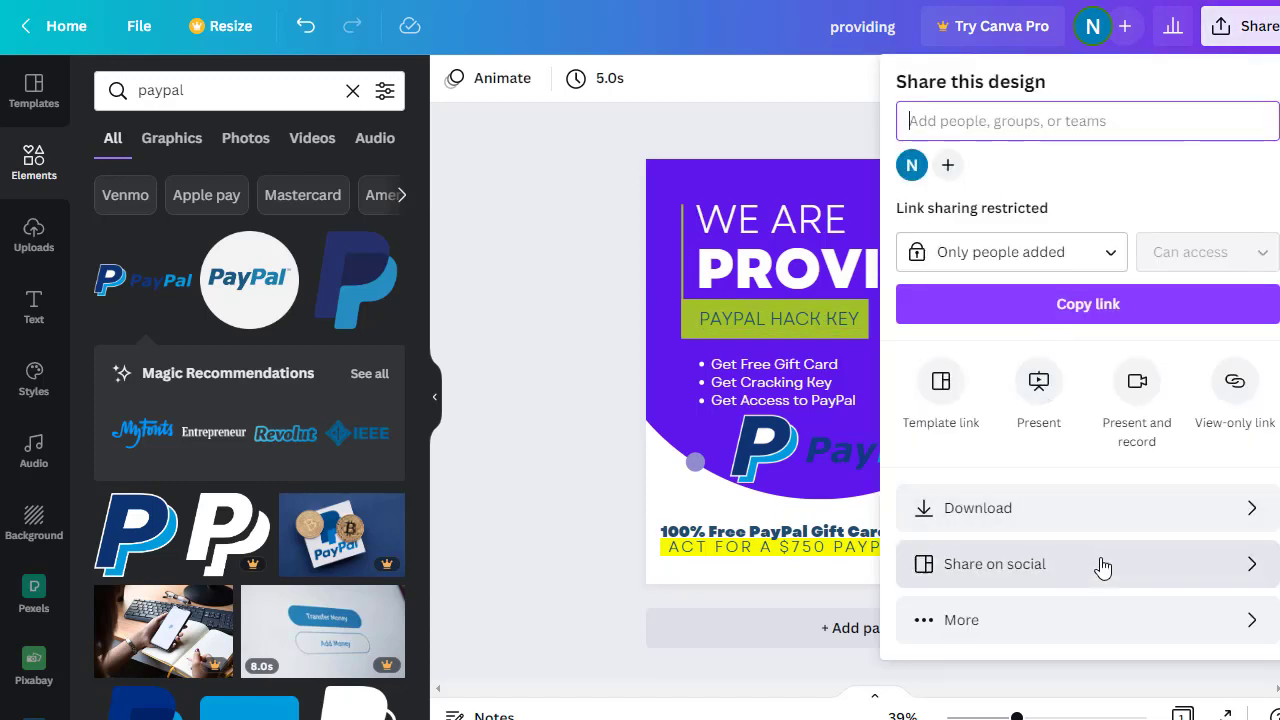
left_click(1105, 508)
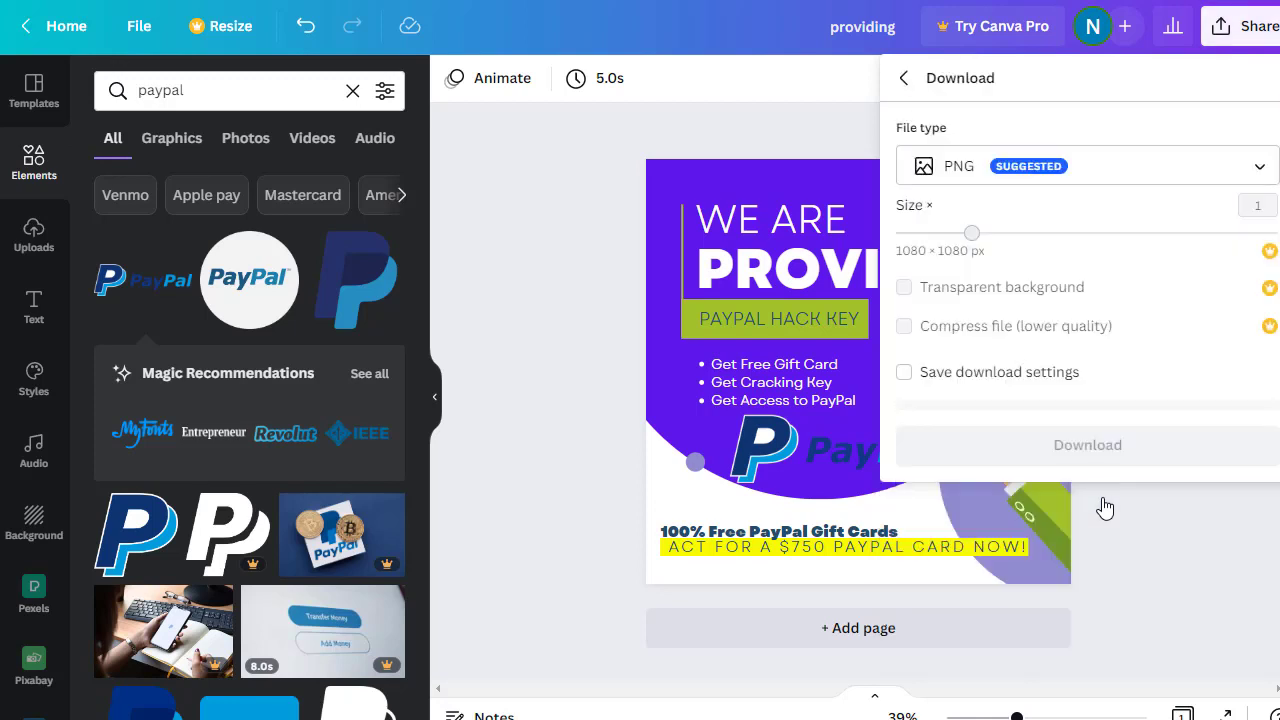
left_click(1100, 168)
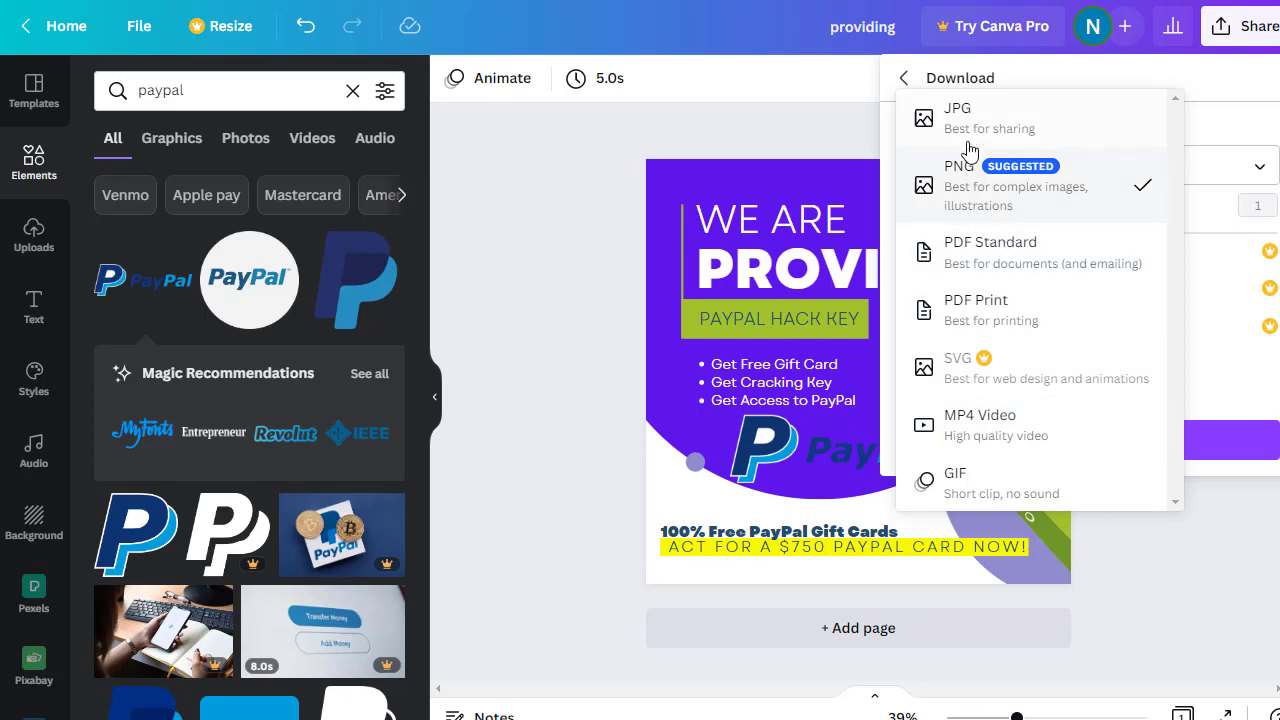
left_click(976, 206)
left_click(1111, 438)
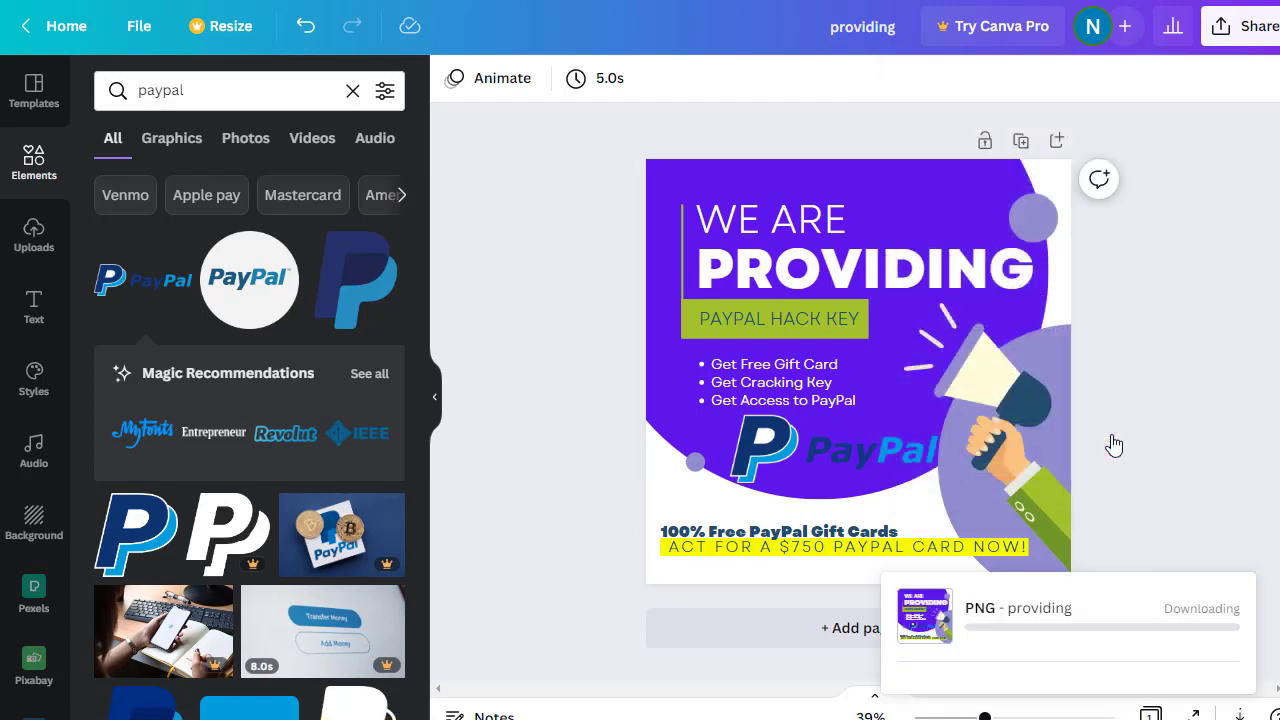
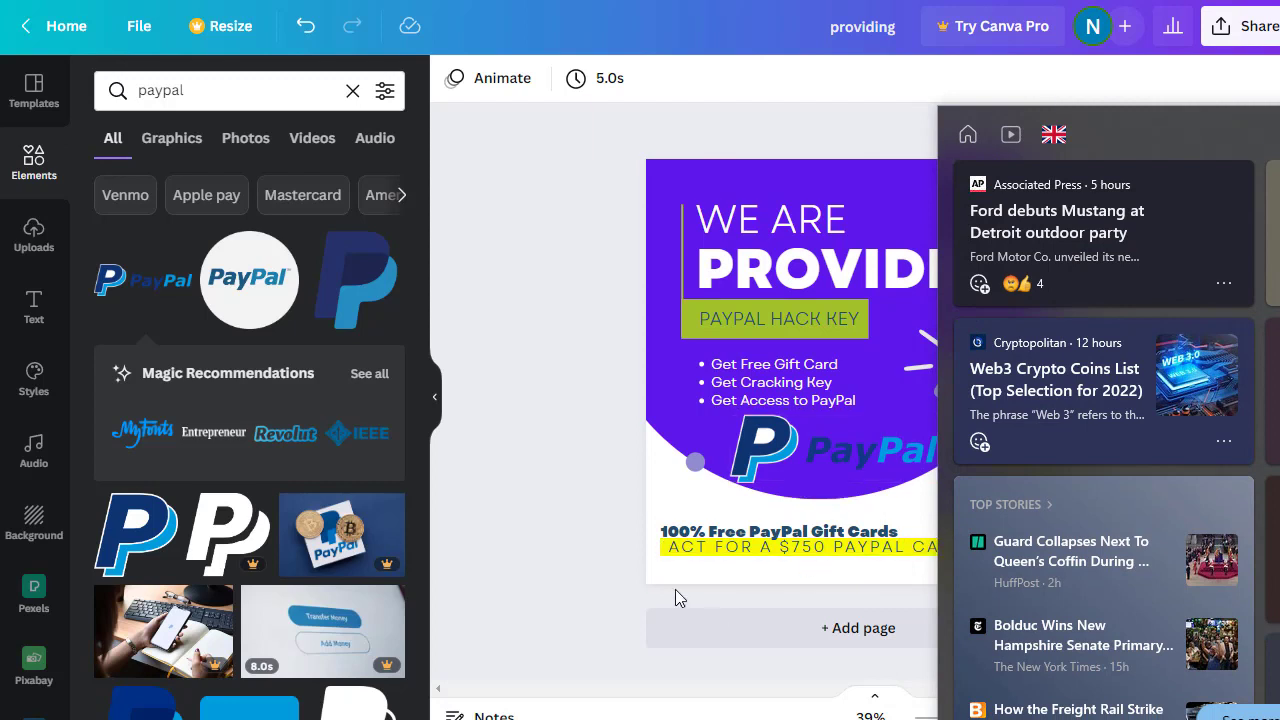
left_click(677, 617)
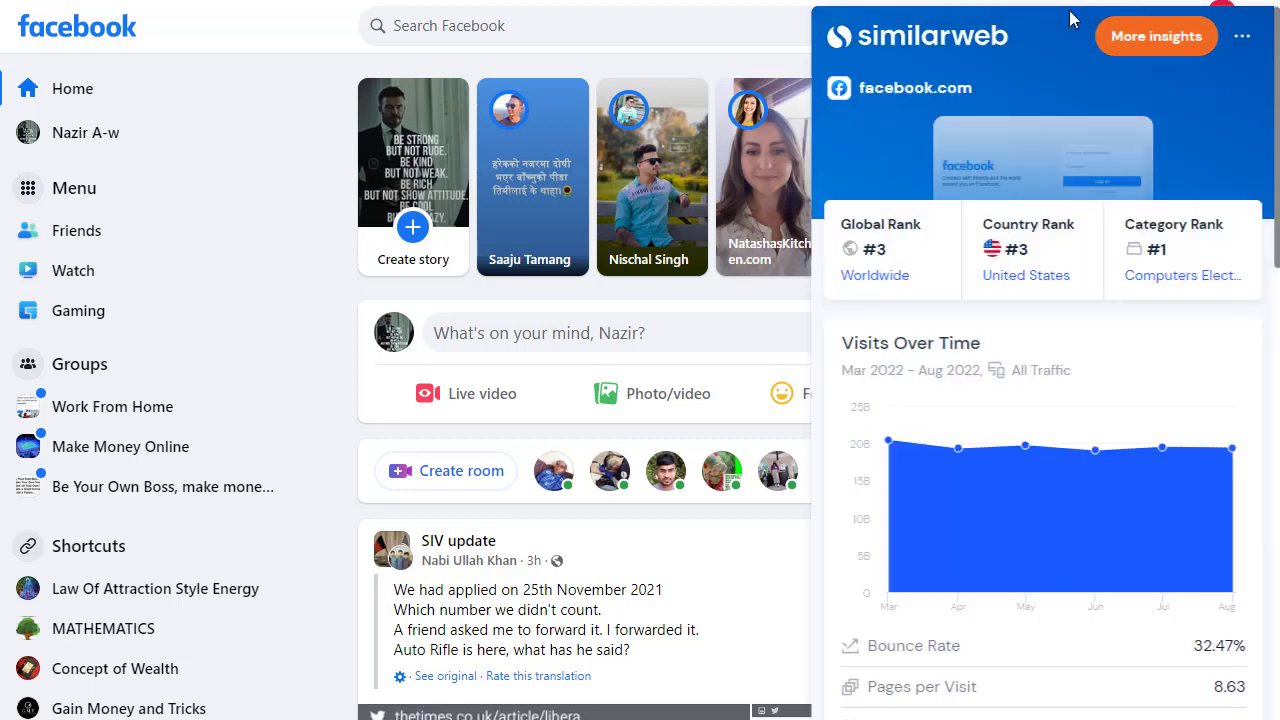
- Examine Similarweb's monthly visits and top-country traffic share for facebook.com, focusing on the United States
scroll(1275, 115, "down", 1)
scroll(1275, 150, "down", 5)
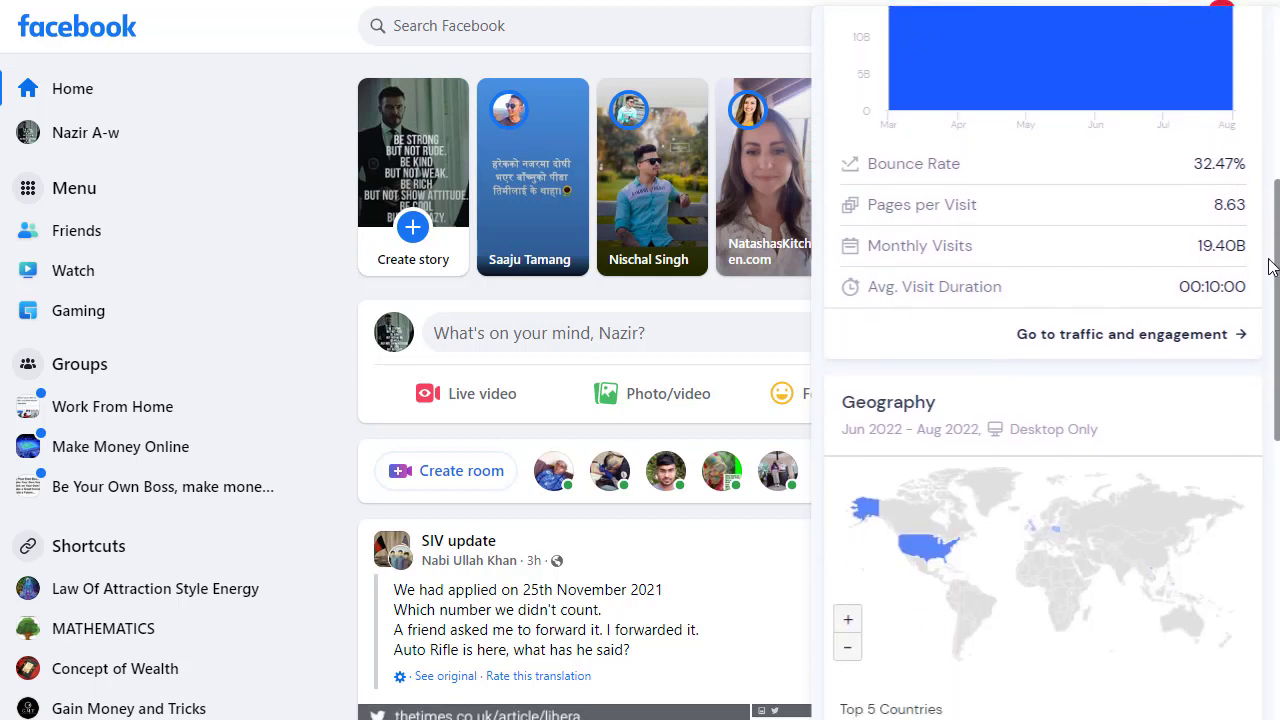
left_click_drag(1245, 245, 902, 243)
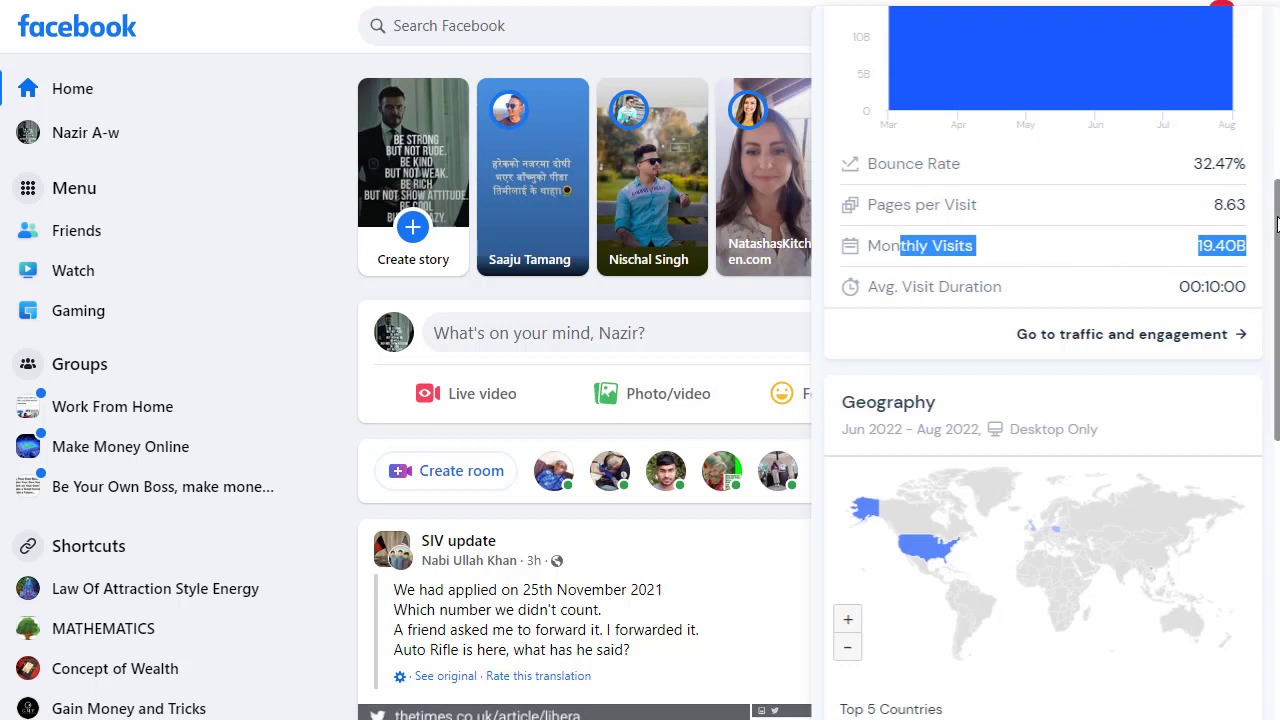
scroll(1257, 206, "down", 2)
scroll(1257, 386, "down", 3)
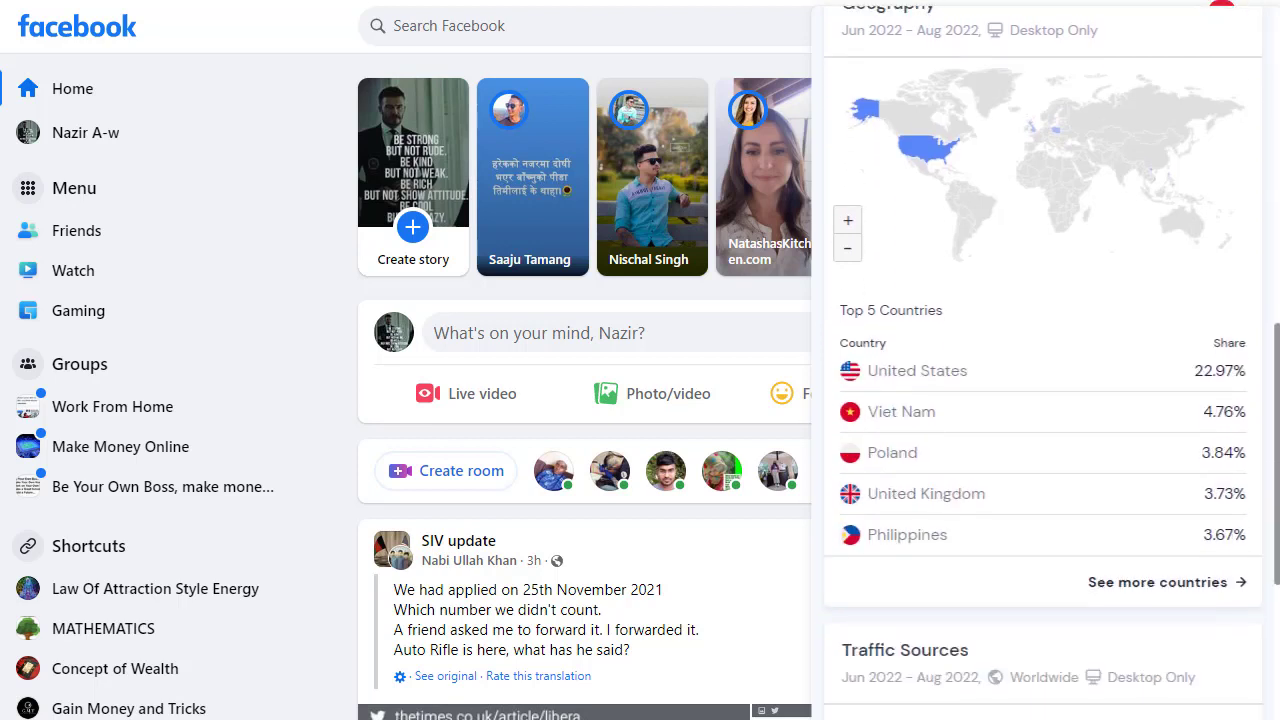
left_click_drag(1250, 376, 836, 380)
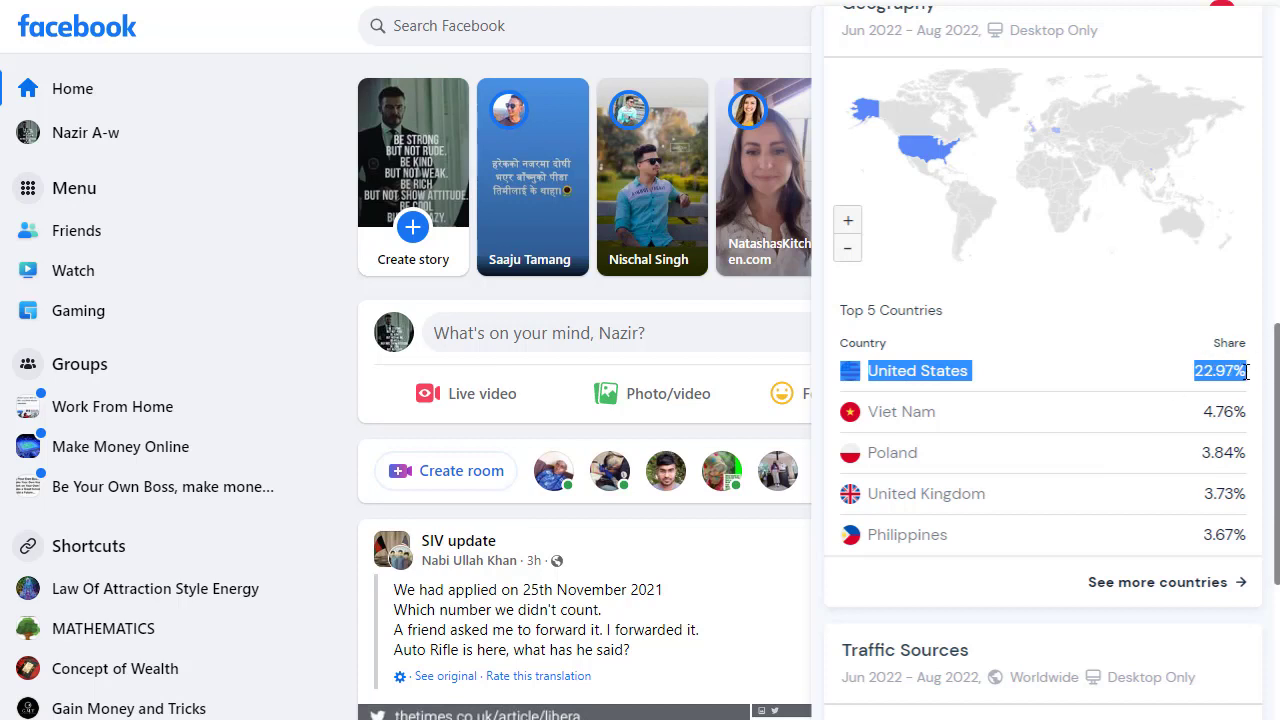
- Switch to CPAGrip to check the PayPal gift card offer's allowed country, and return to the Facebook home feed
left_click_drag(1247, 371, 342, 258)
left_click(349, 260)
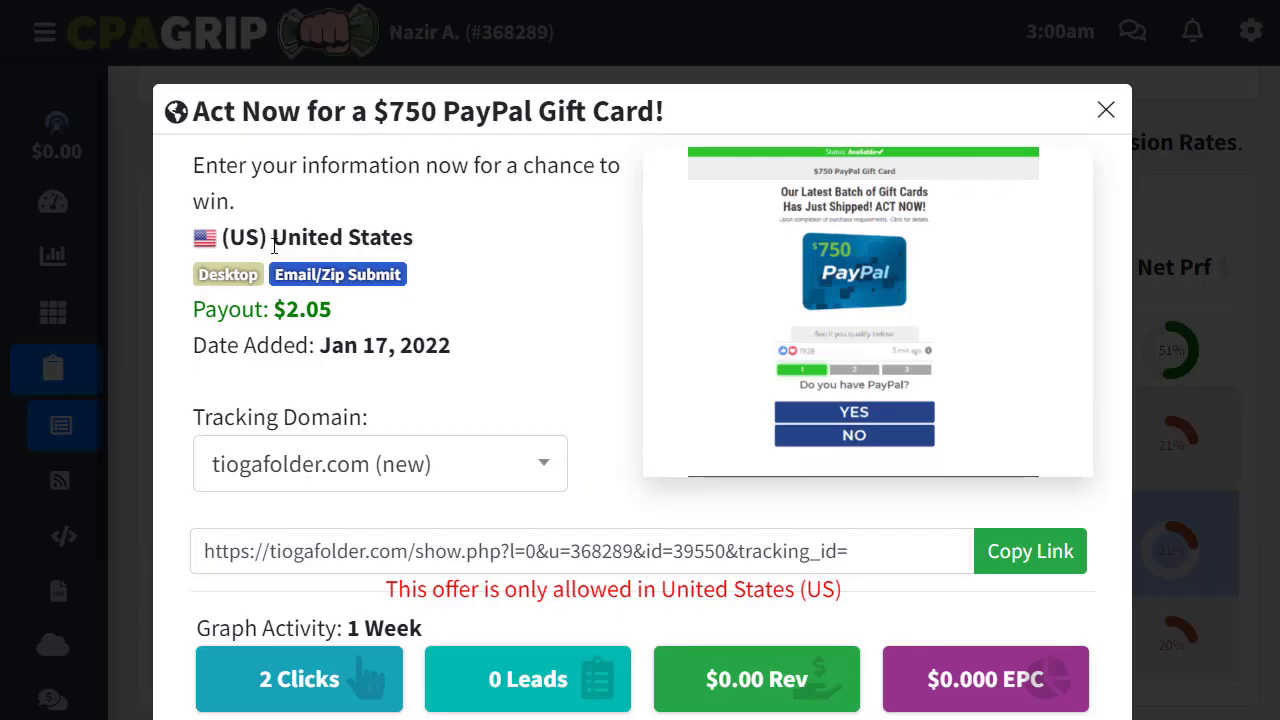
triple_click(273, 245)
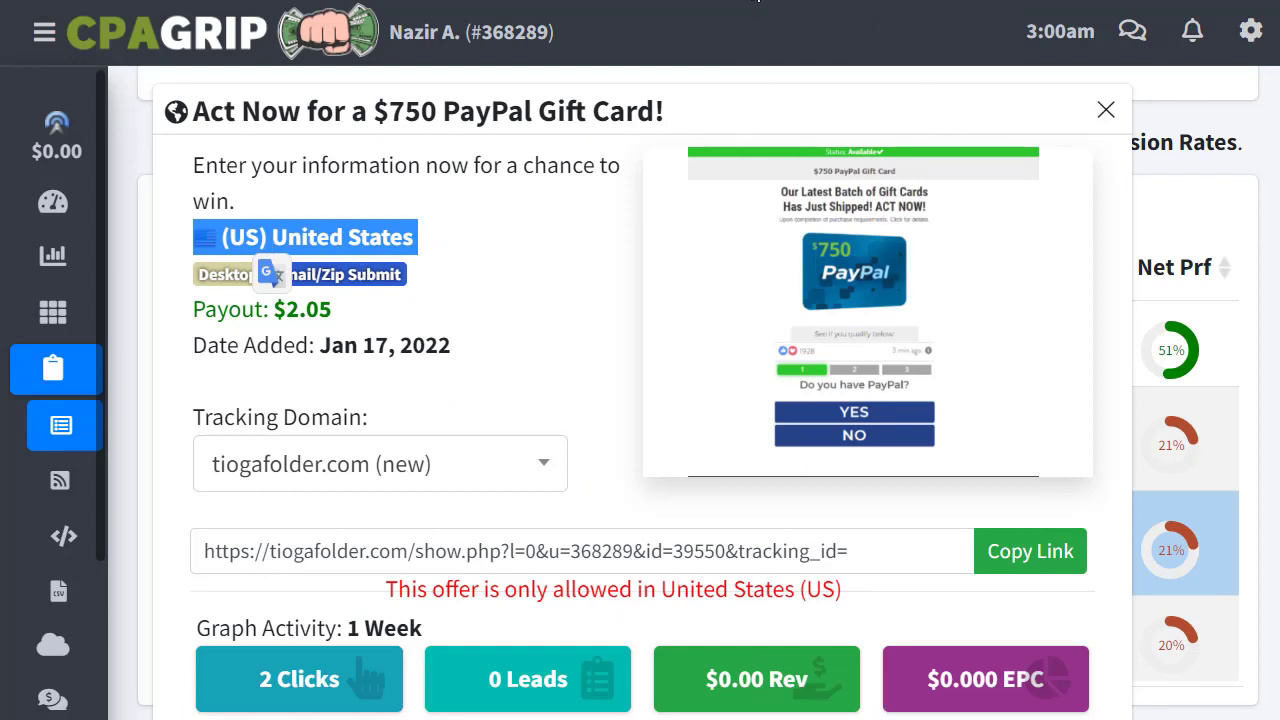
mouse_move(888, 0)
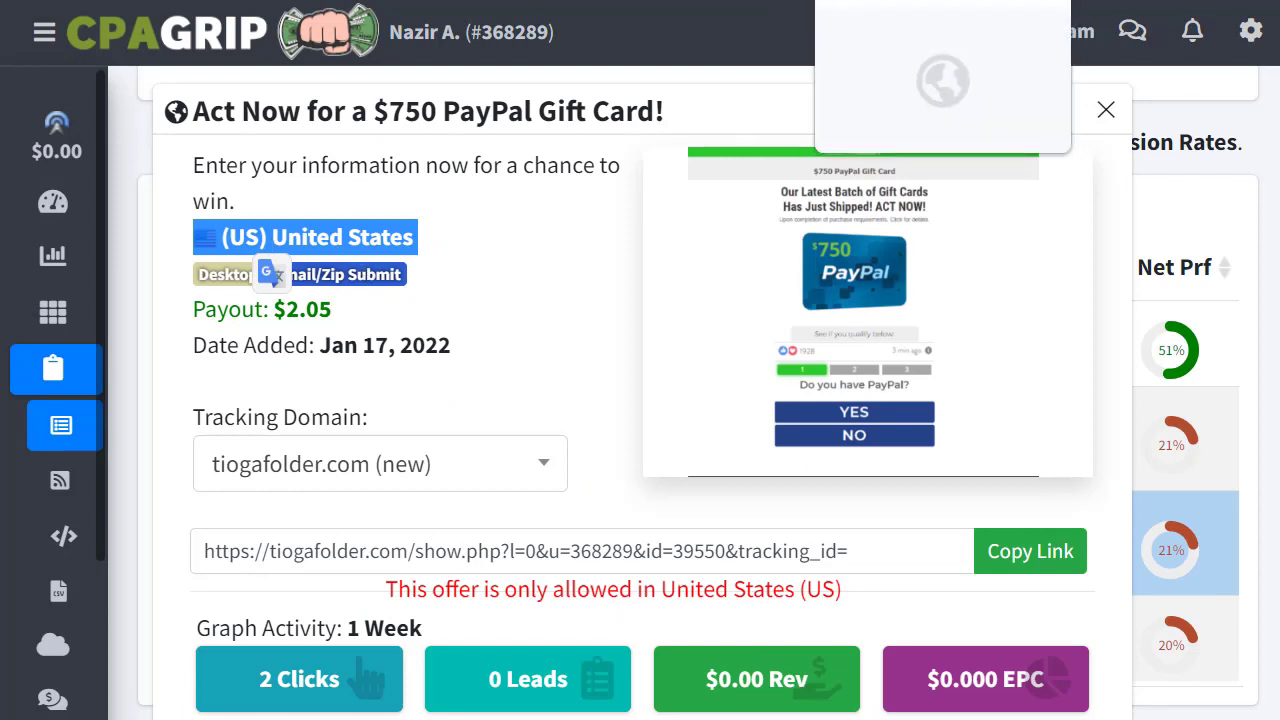
left_click(888, 70)
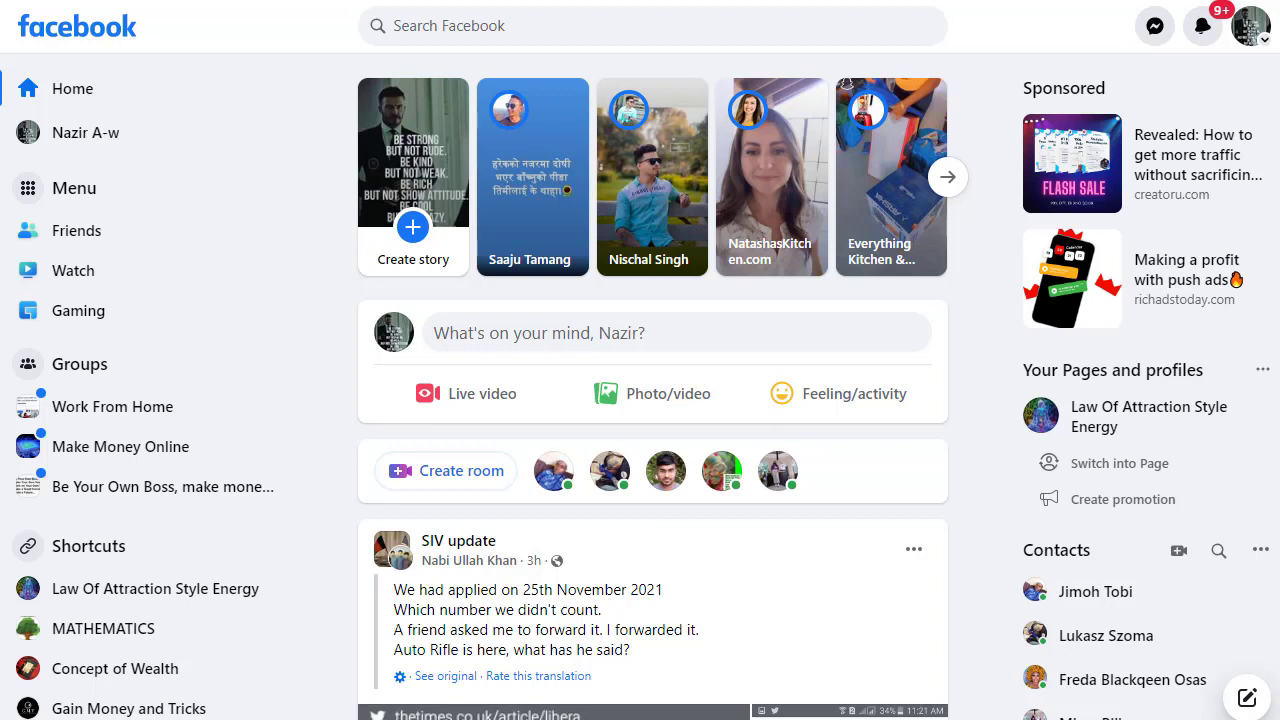
- Search Facebook for "make money online" and limit the results to groups
left_click(464, 31)
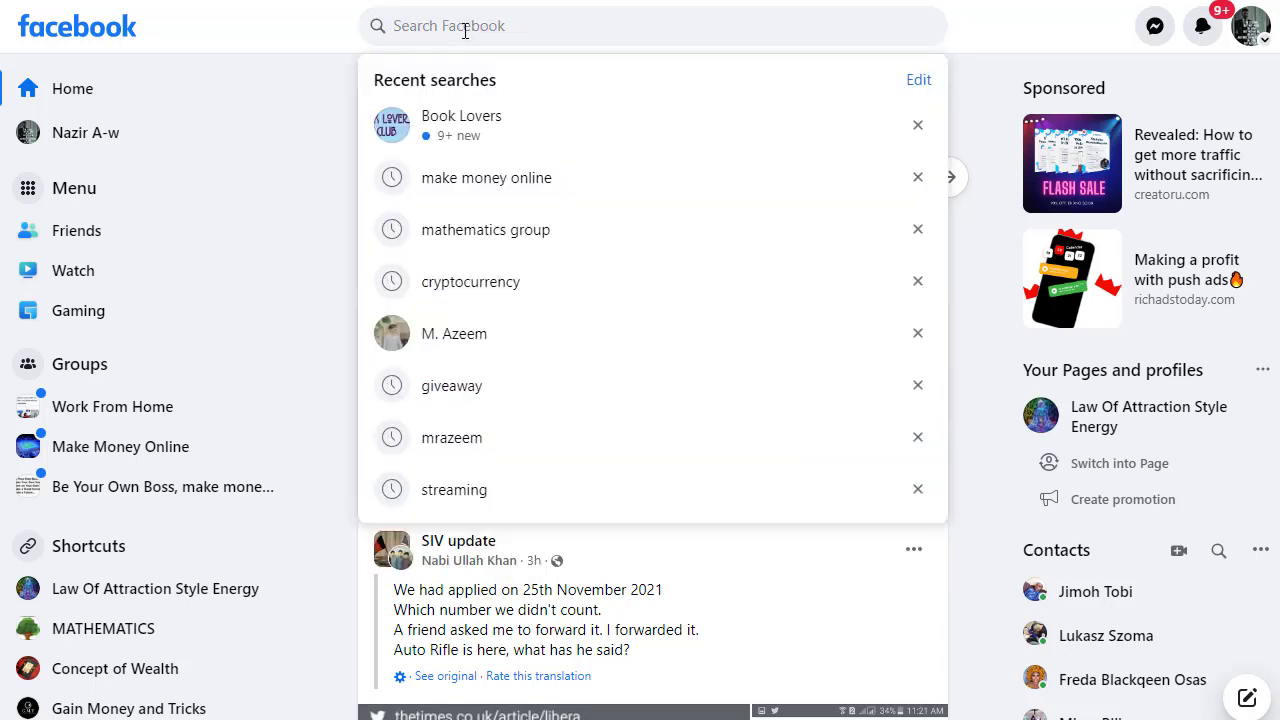
type("make m")
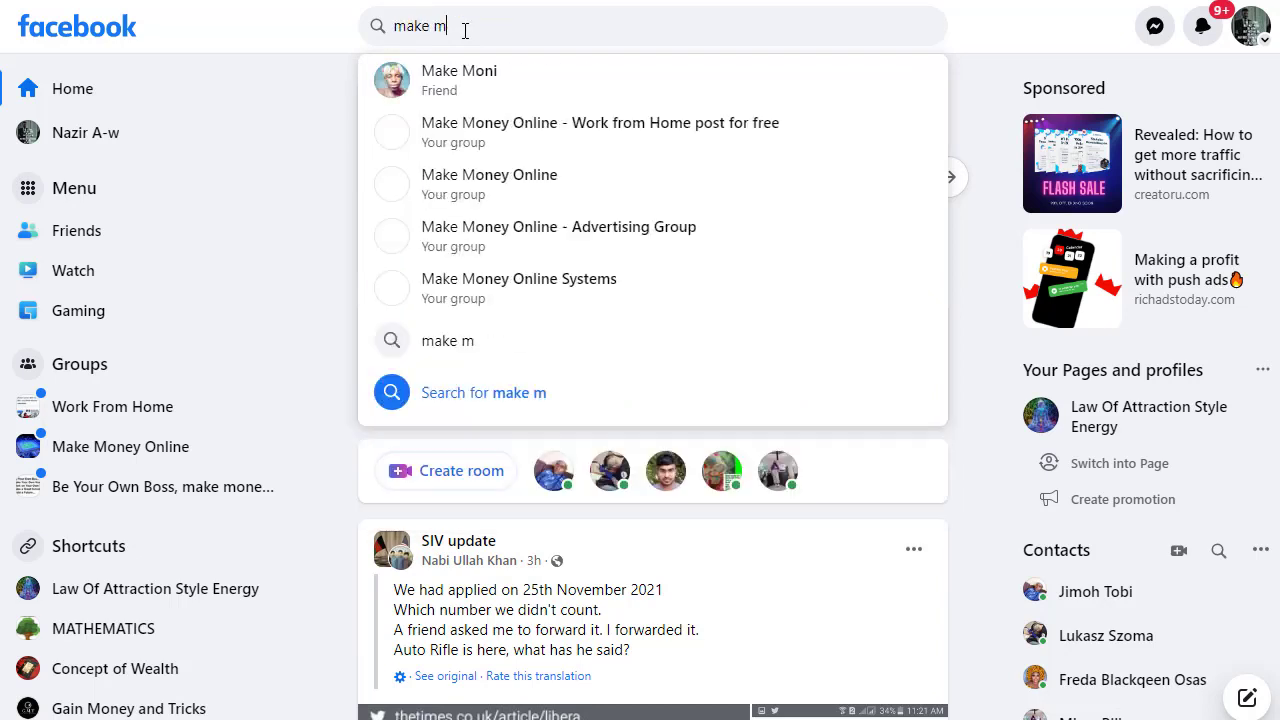
type("oney online")
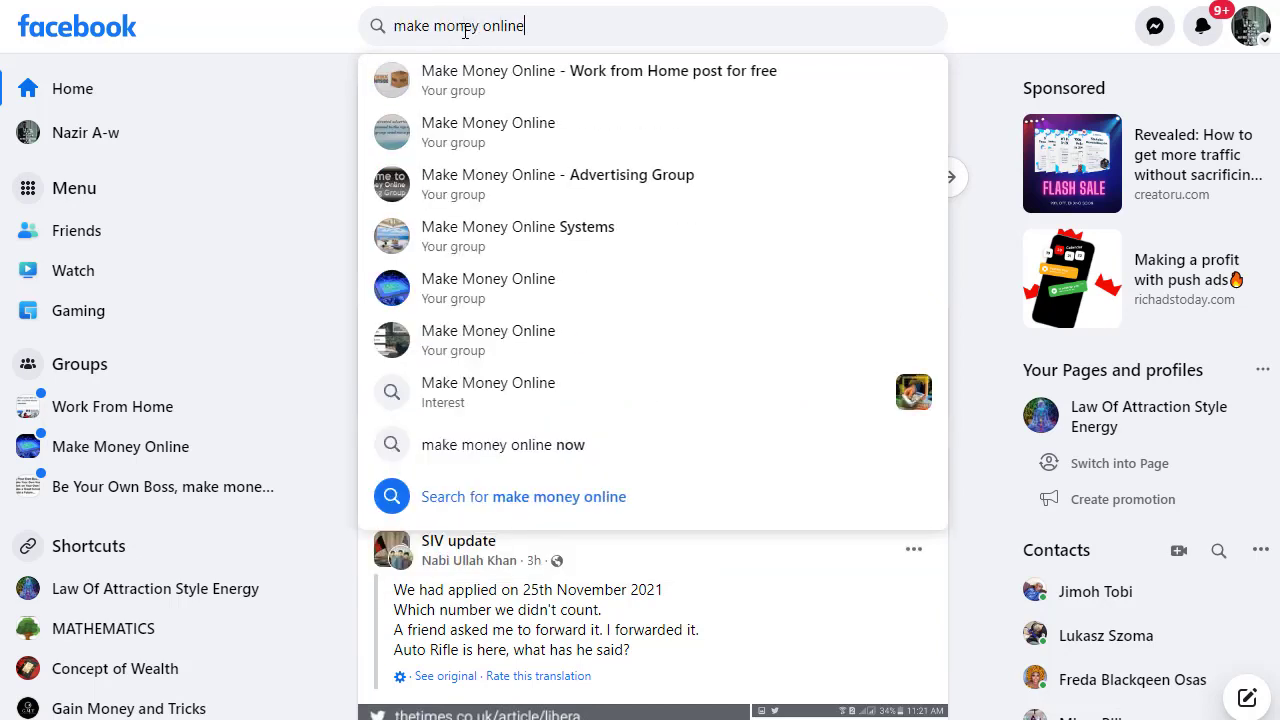
key("Return")
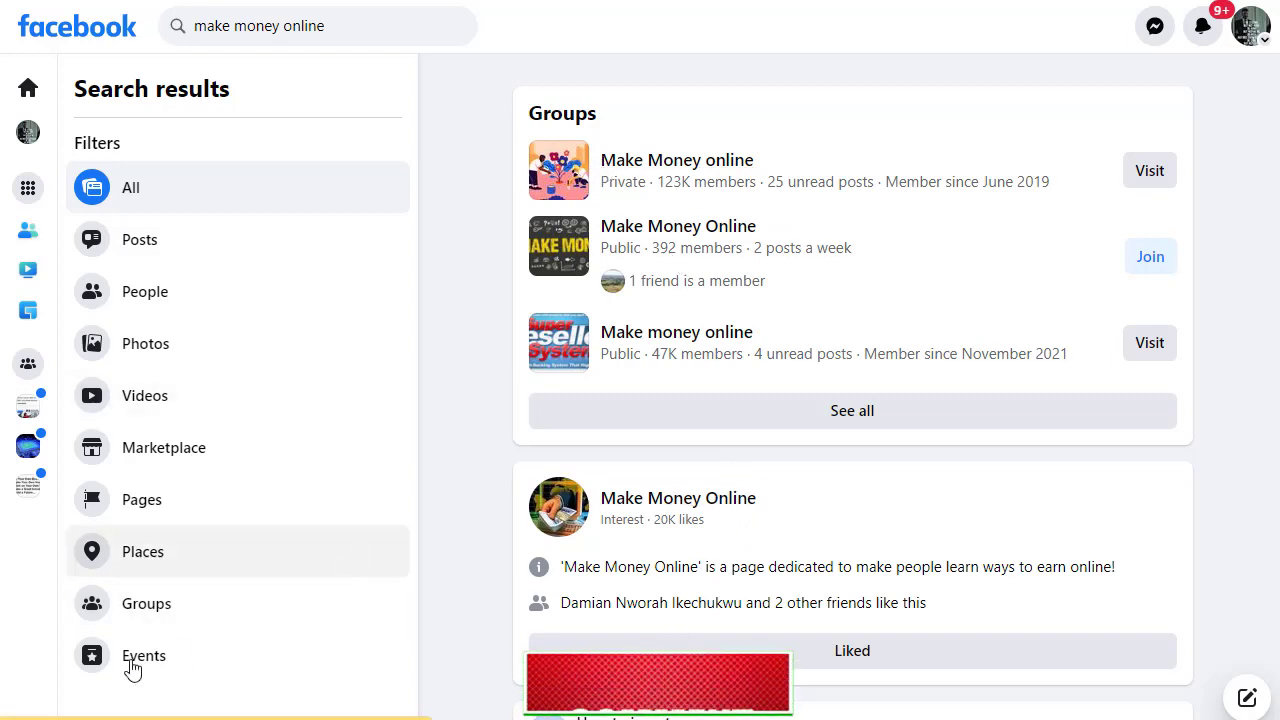
left_click(157, 612)
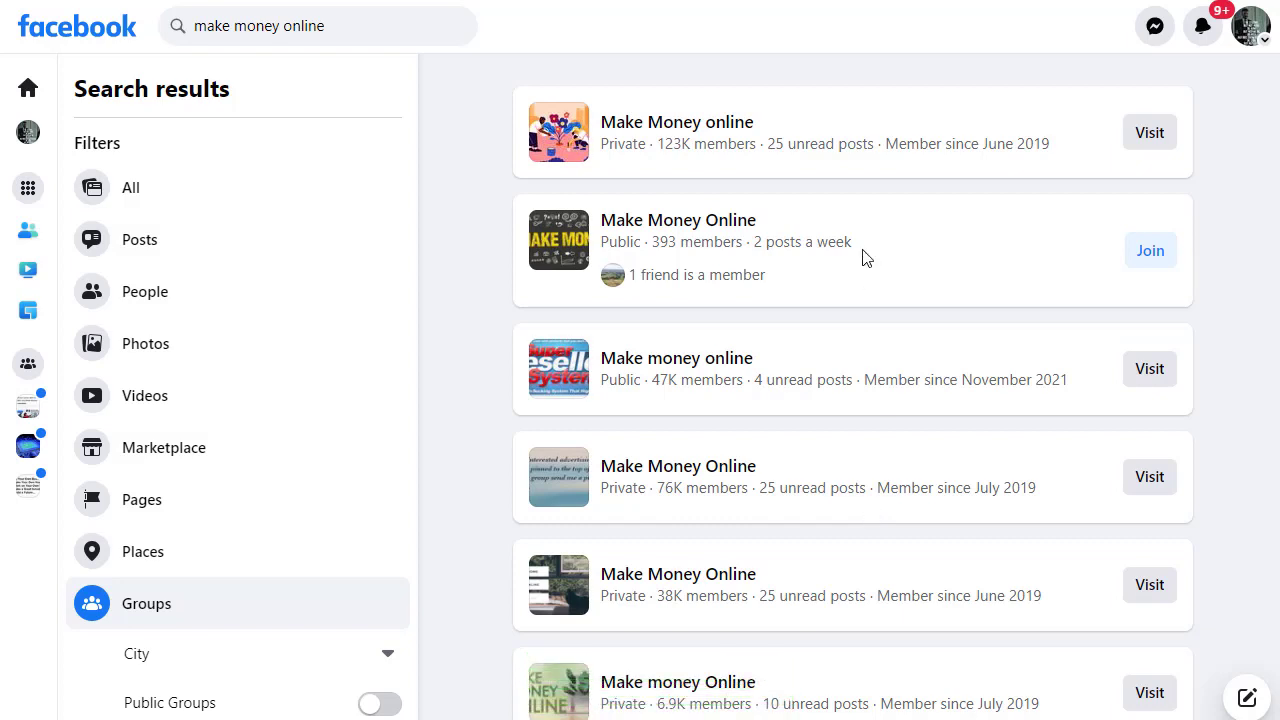
- Examine the listed groups' member counts, comparing Work From Home - Make Money Online around world with Make Money Online Club
left_click(1160, 254)
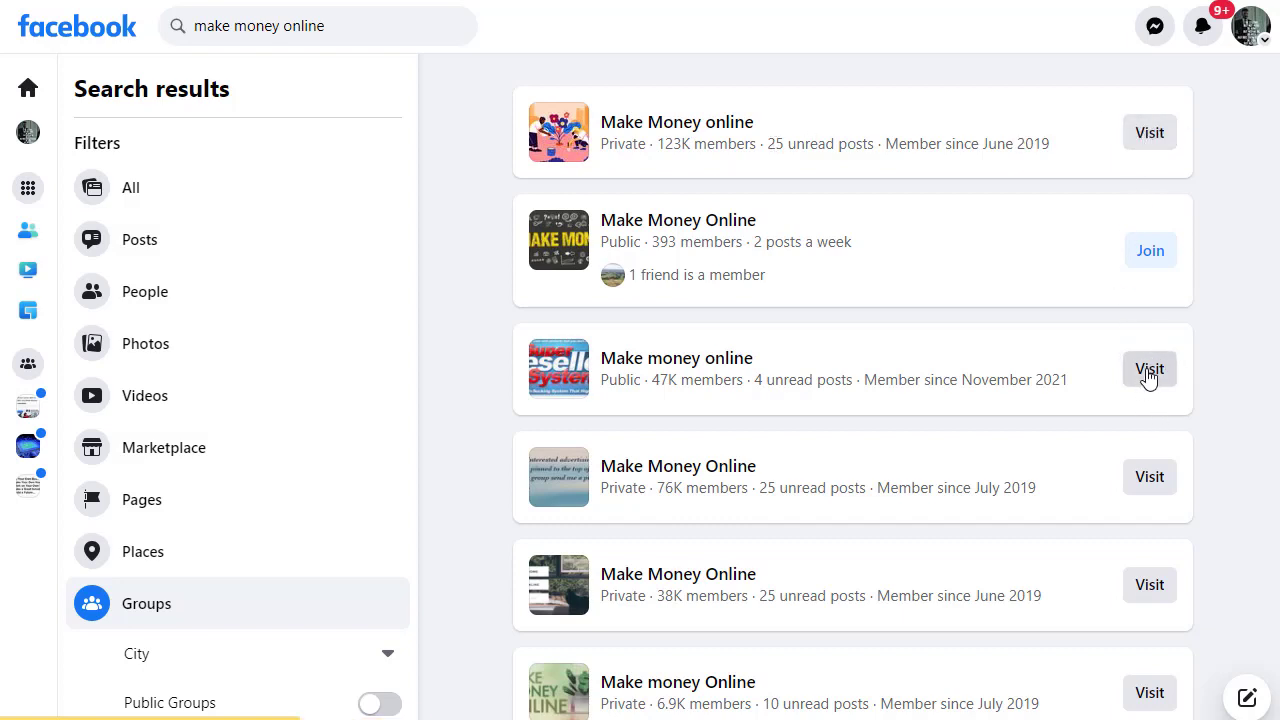
mouse_move(692, 381)
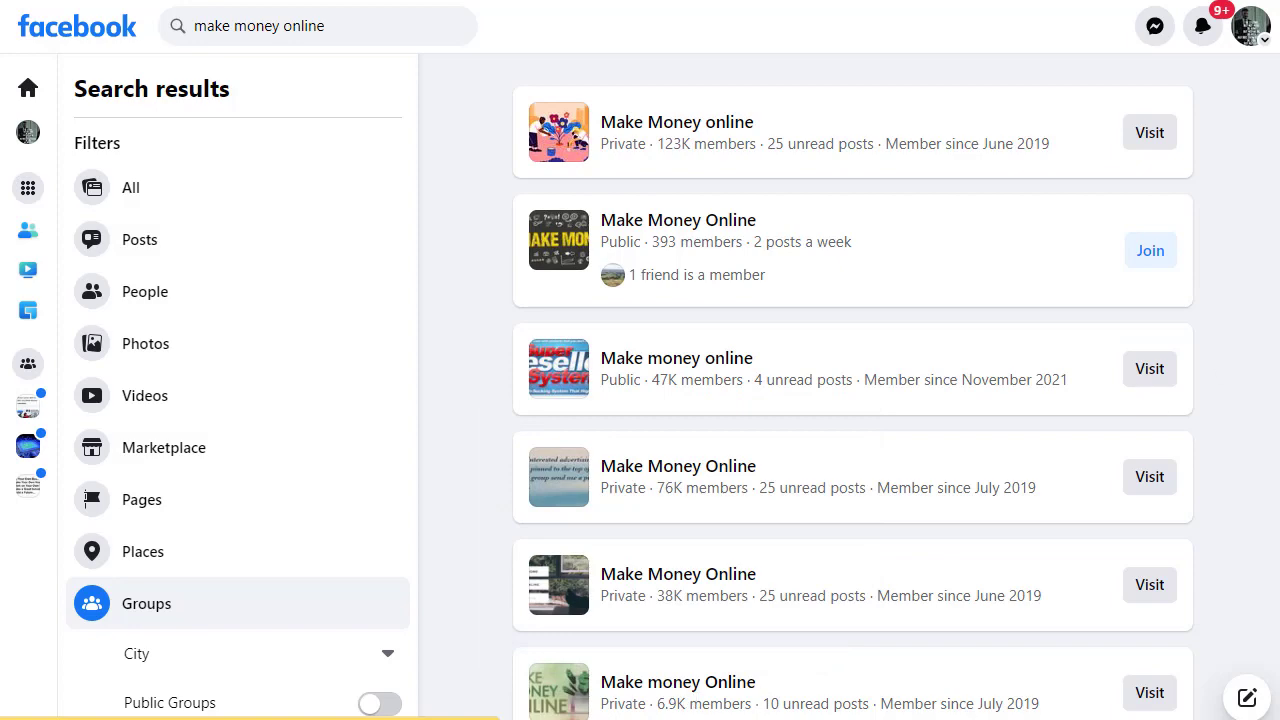
scroll(853, 387, "down", 6)
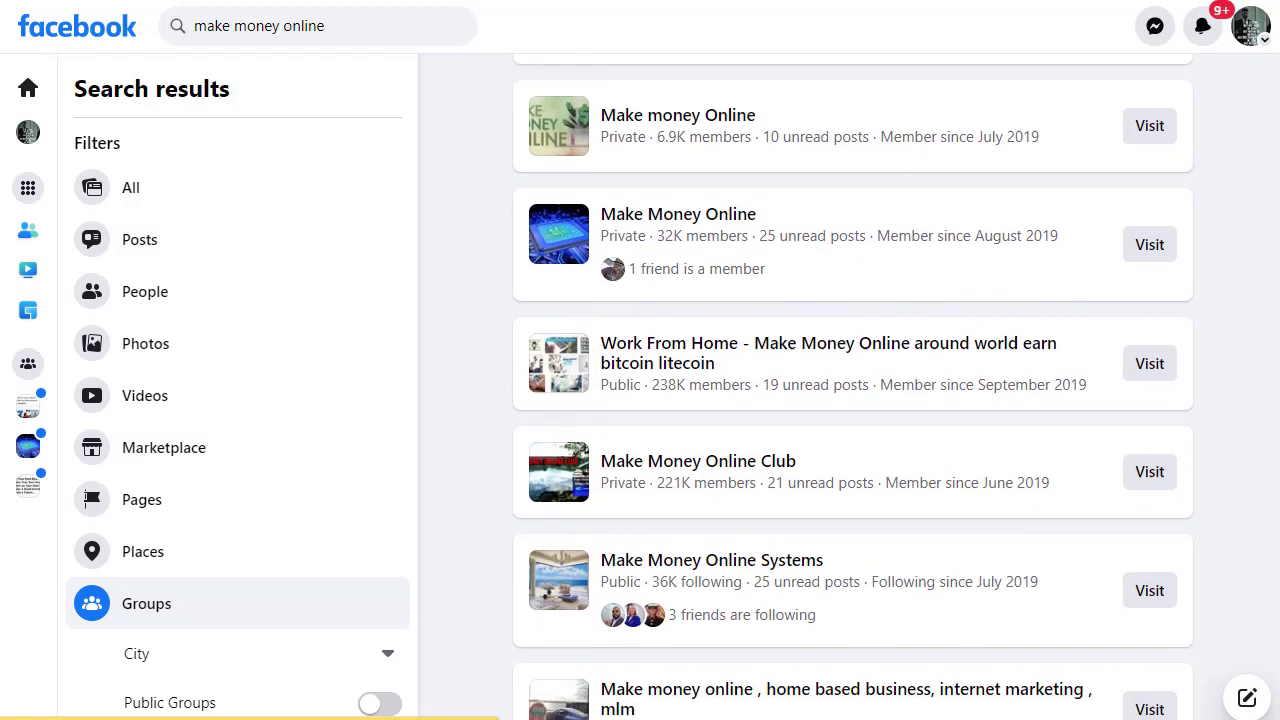
scroll(822, 265, "down", 2)
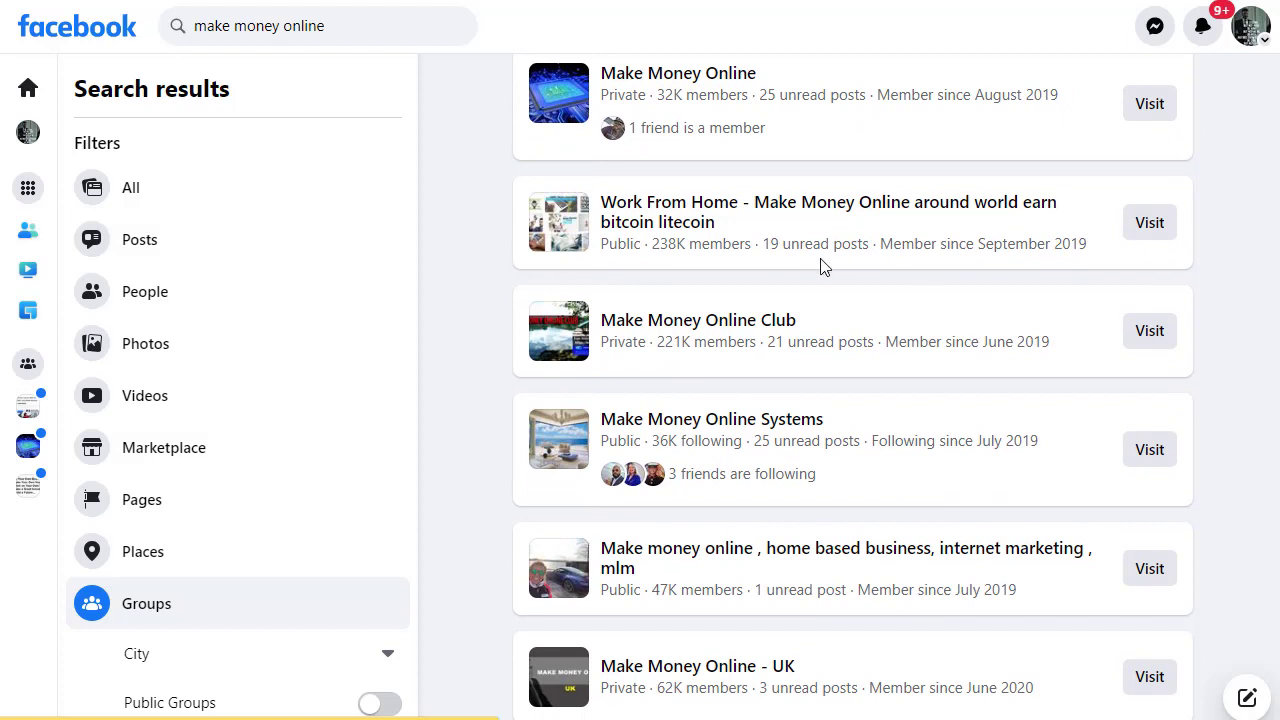
left_click_drag(654, 246, 686, 246)
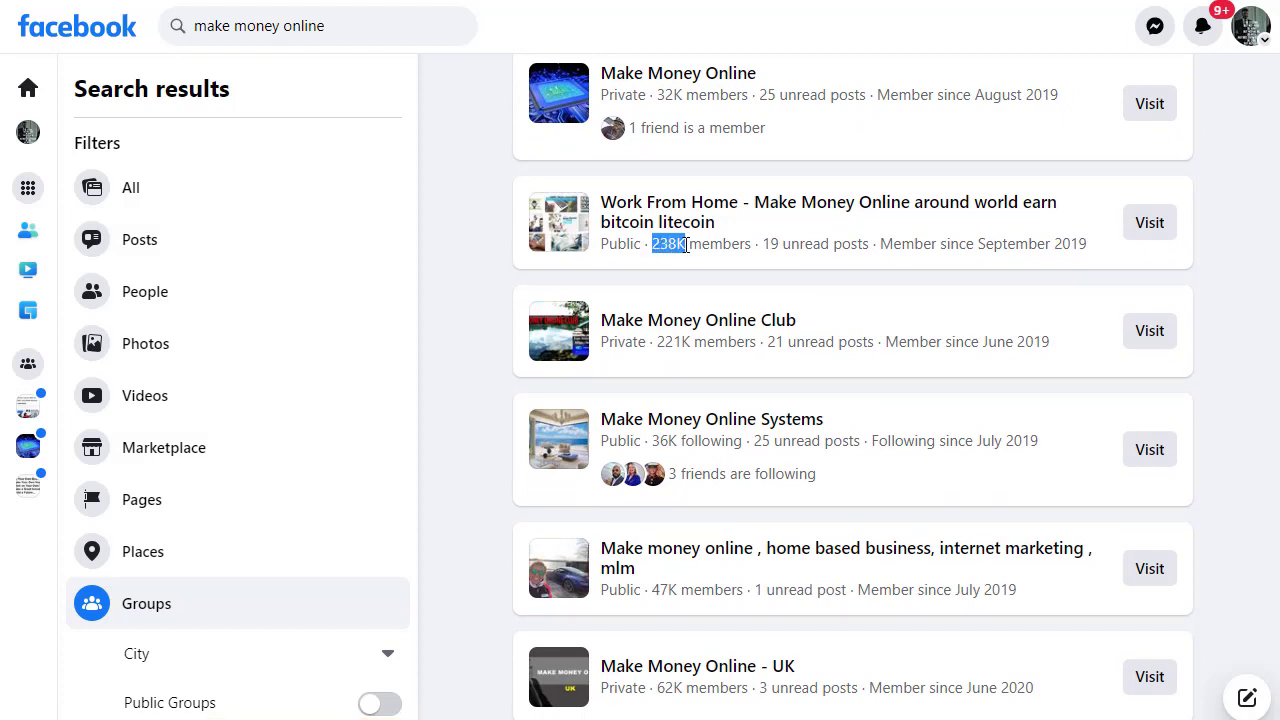
left_click_drag(657, 342, 703, 344)
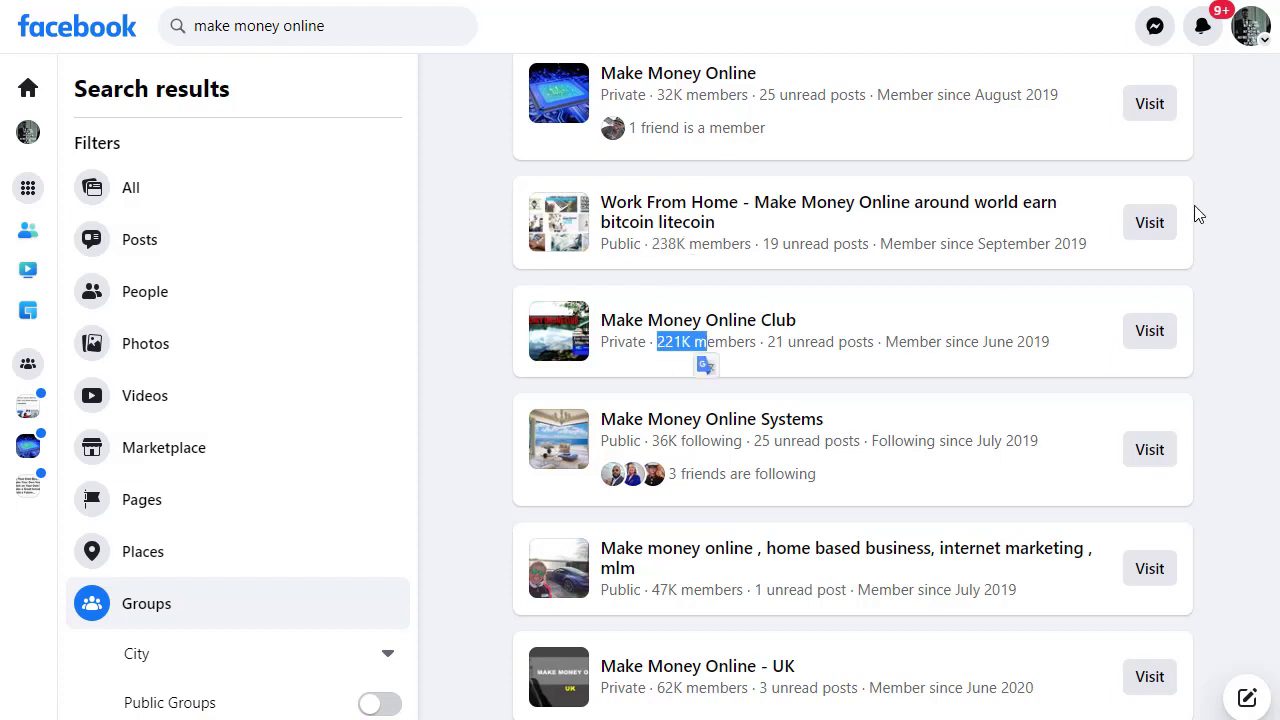
left_click(1247, 208)
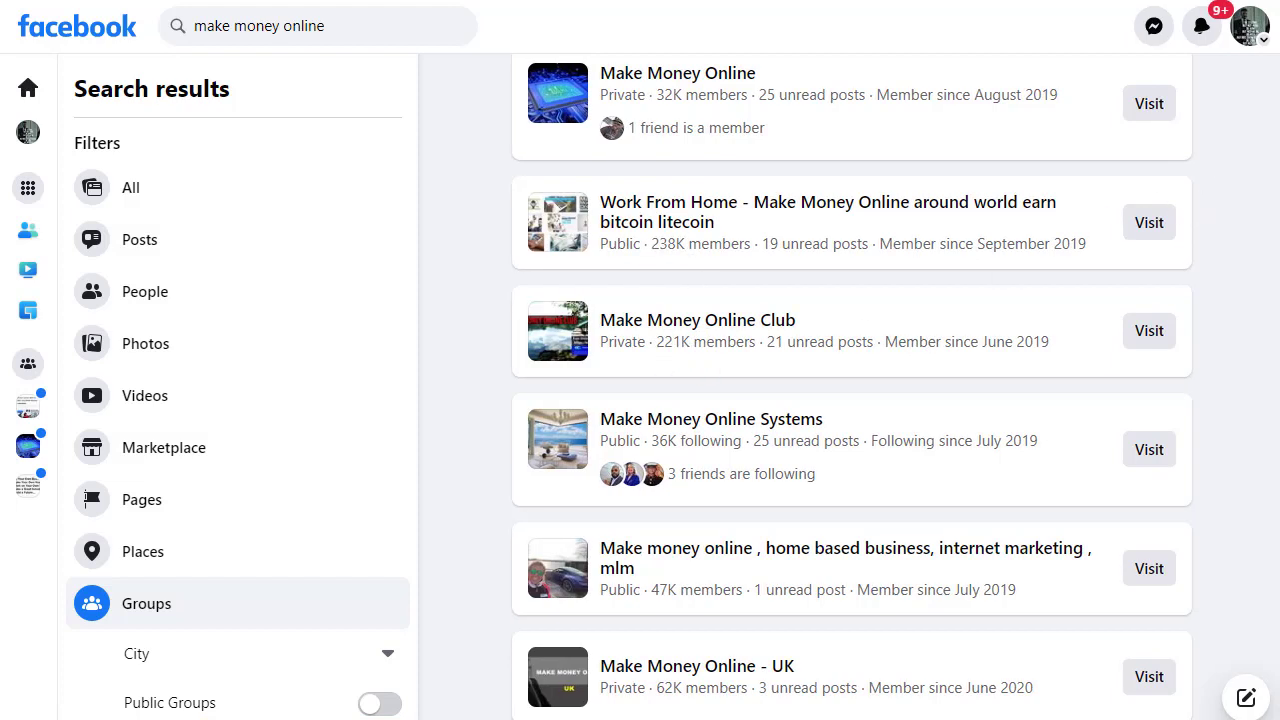
scroll(852, 400, "up", 10)
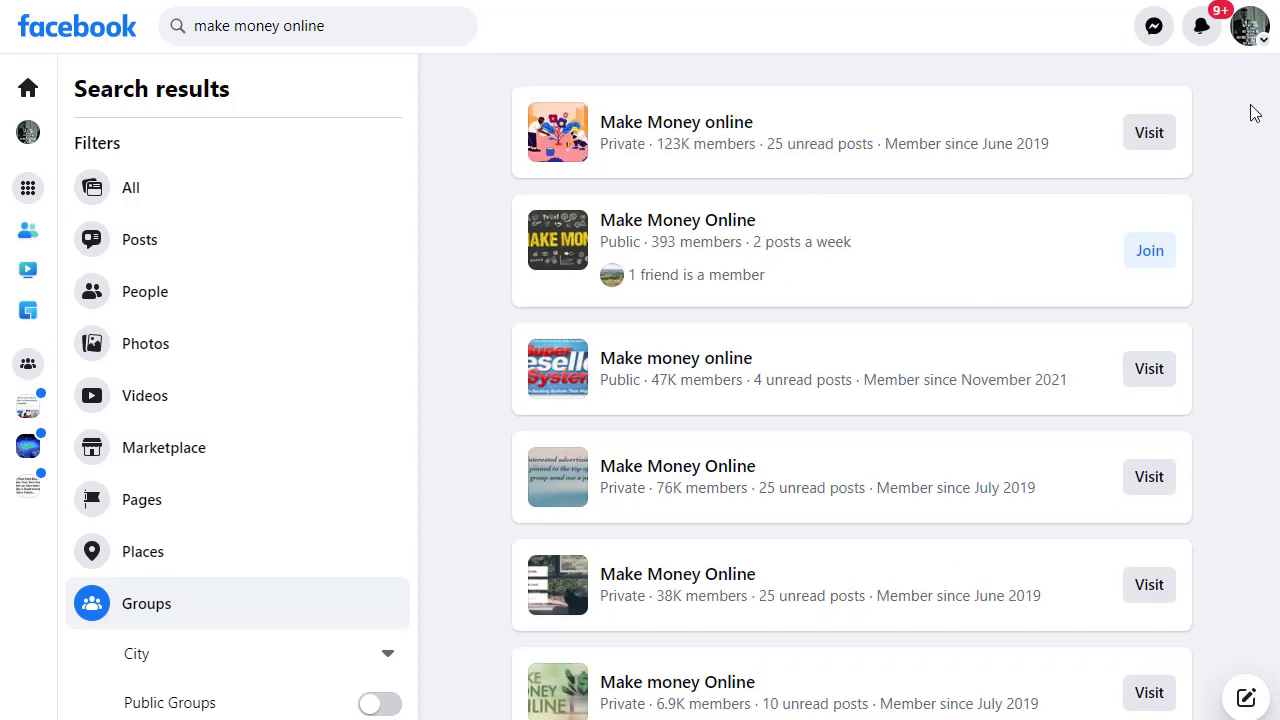
scroll(1249, 111, "down", 5)
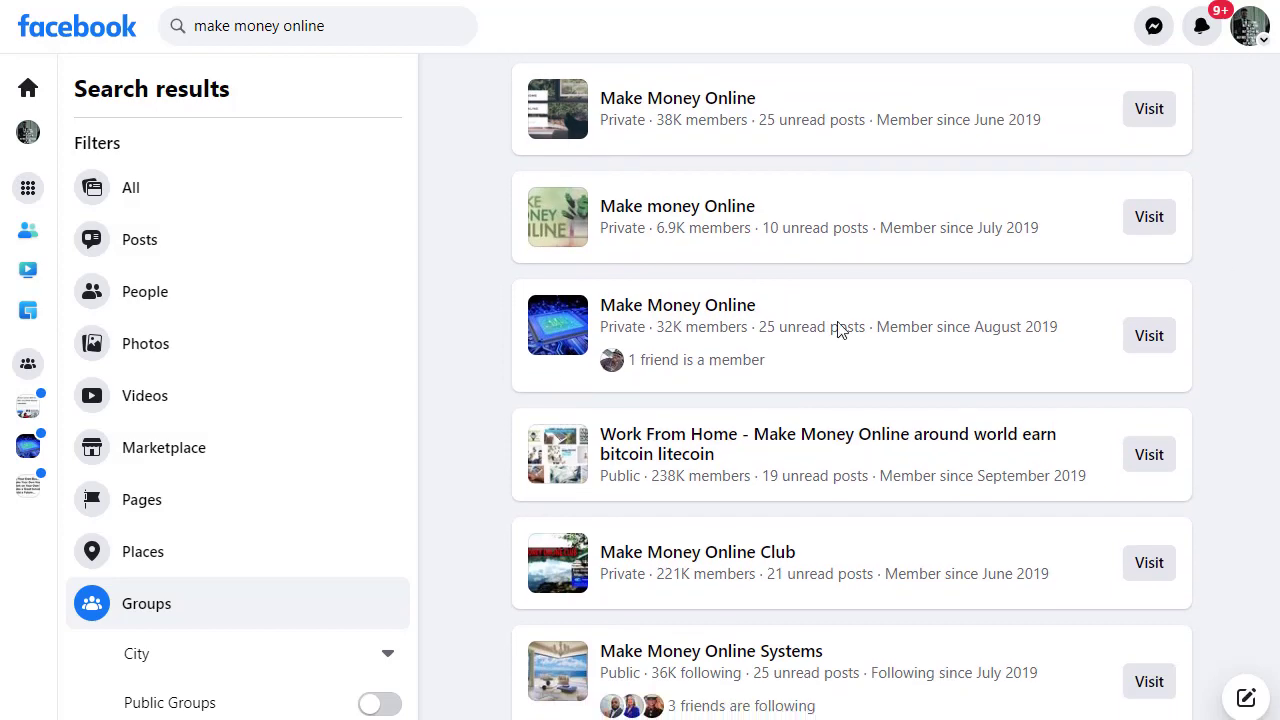
- Open the private Make Money Online group with 32K members and start a post with the "providing" flyer image attached
left_click(690, 308)
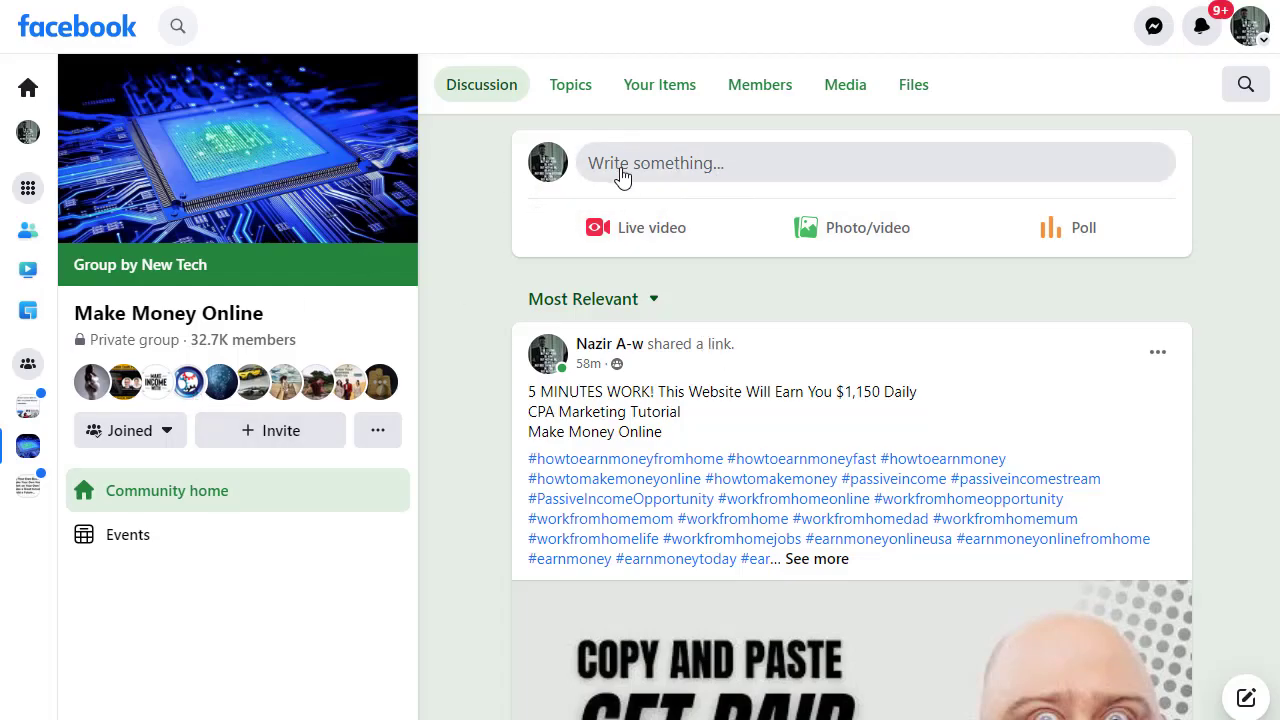
left_click(697, 170)
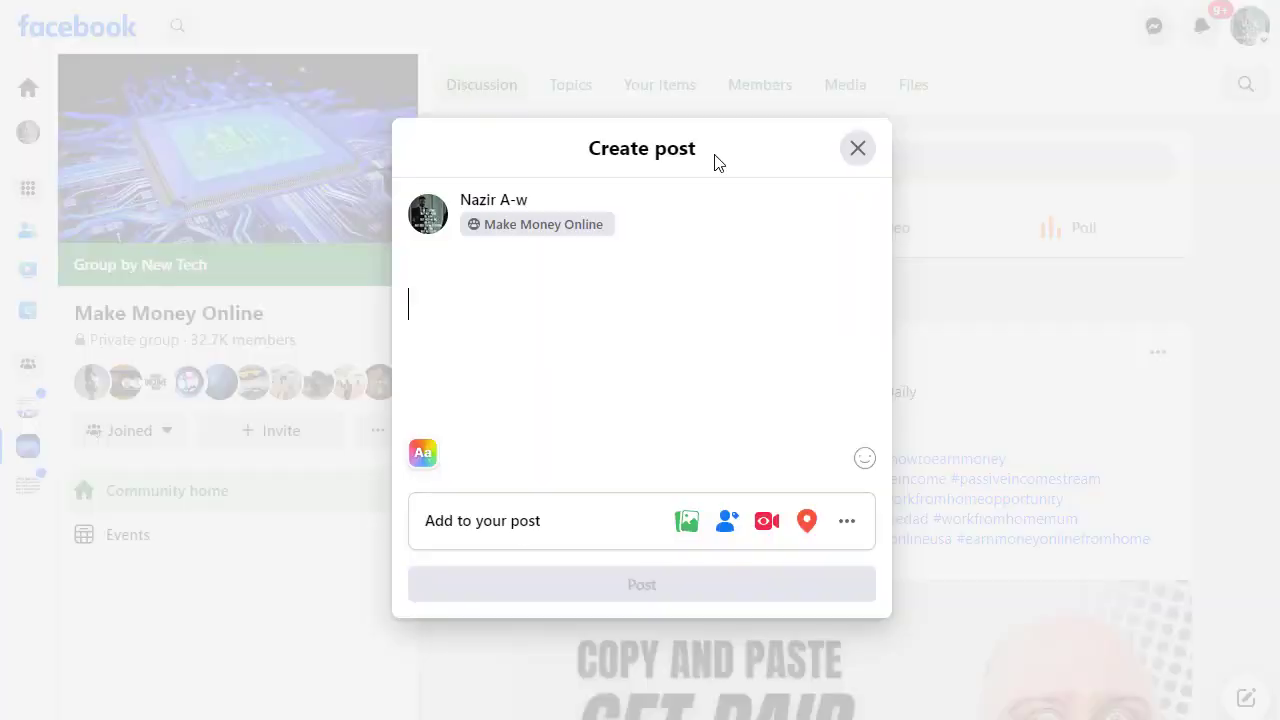
left_click(687, 524)
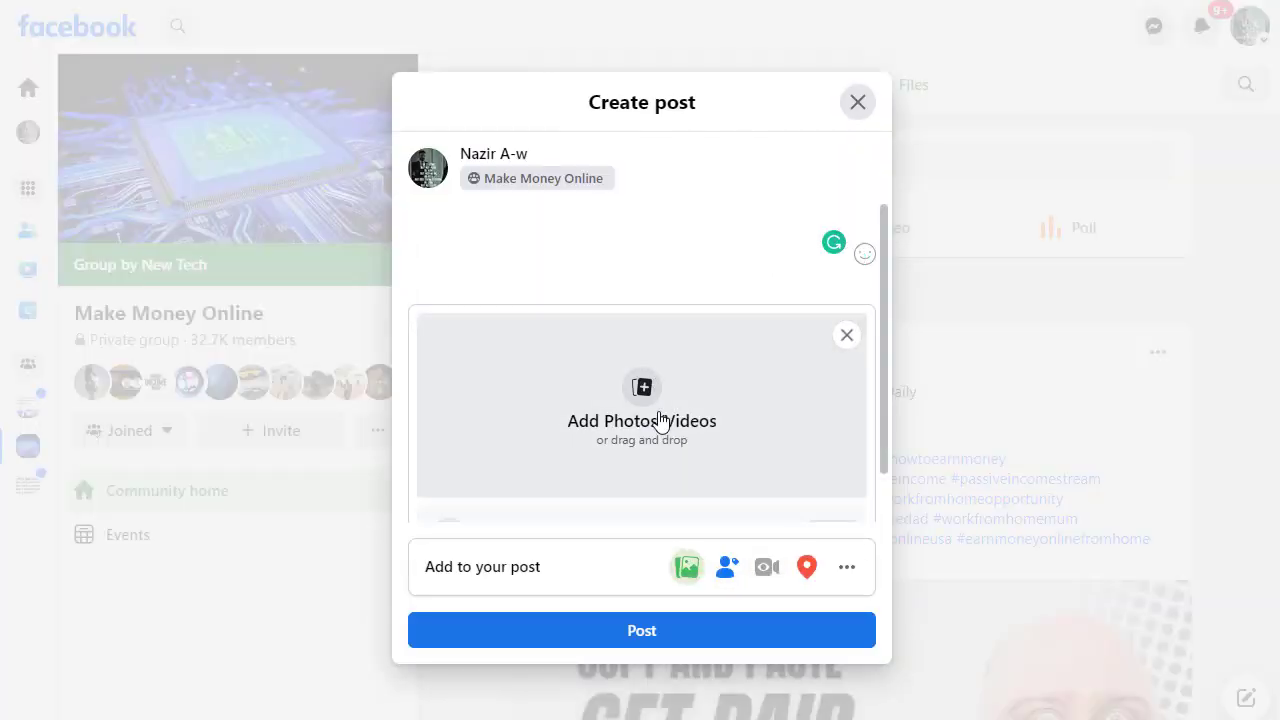
left_click(660, 420)
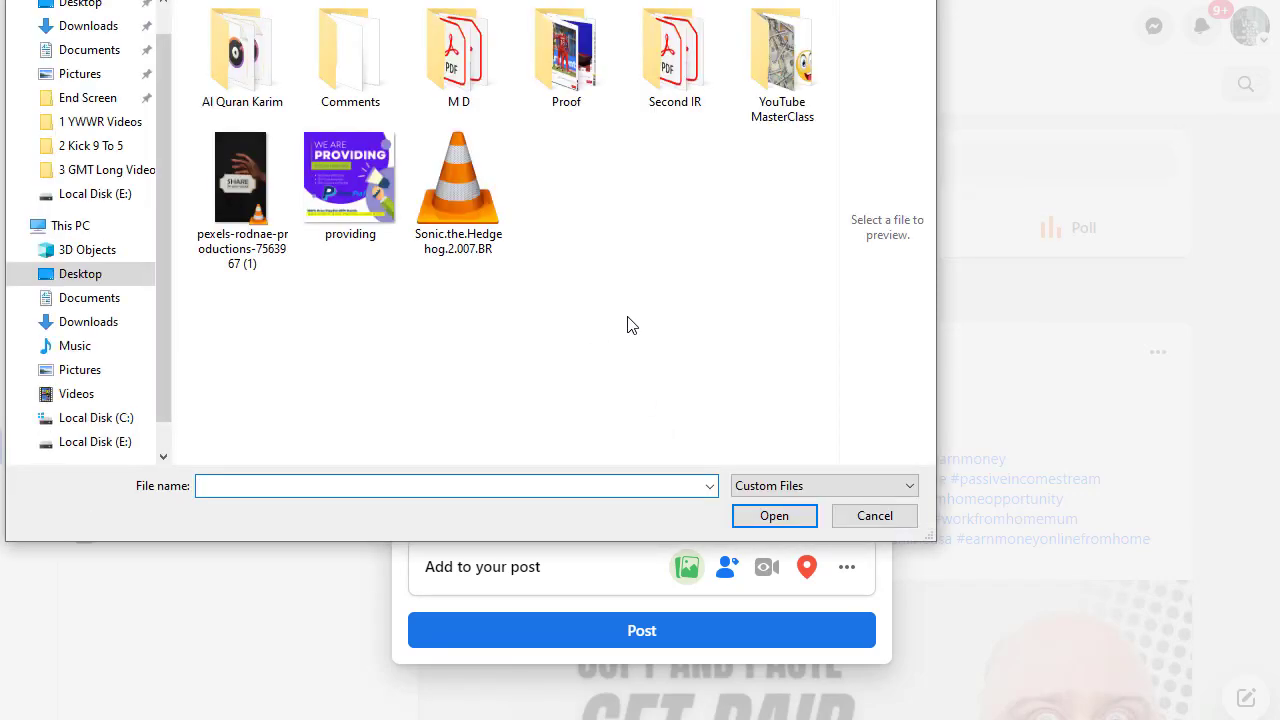
double_click(355, 183)
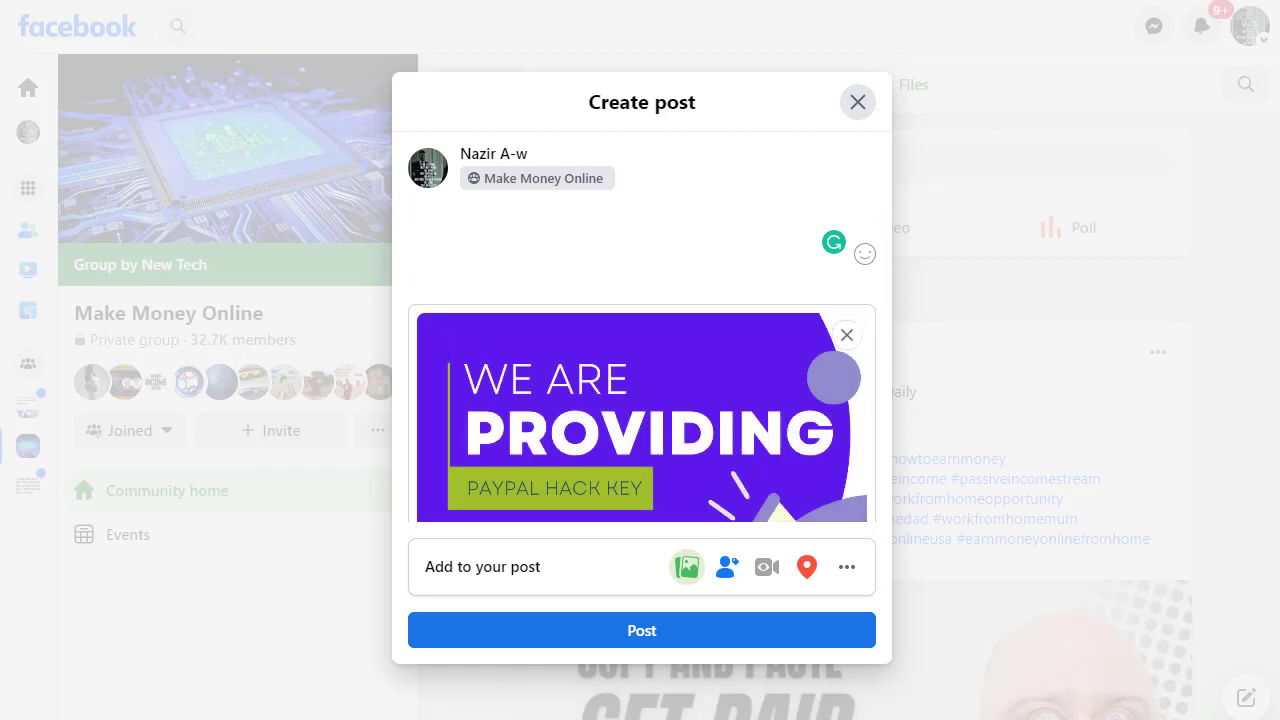
- Insert the prepared "Good News!" PayPal gift card caption into the post, ending with #giftcard #Paypal #workfromhome #Makemoneyonline
mouse_move(1002, 716)
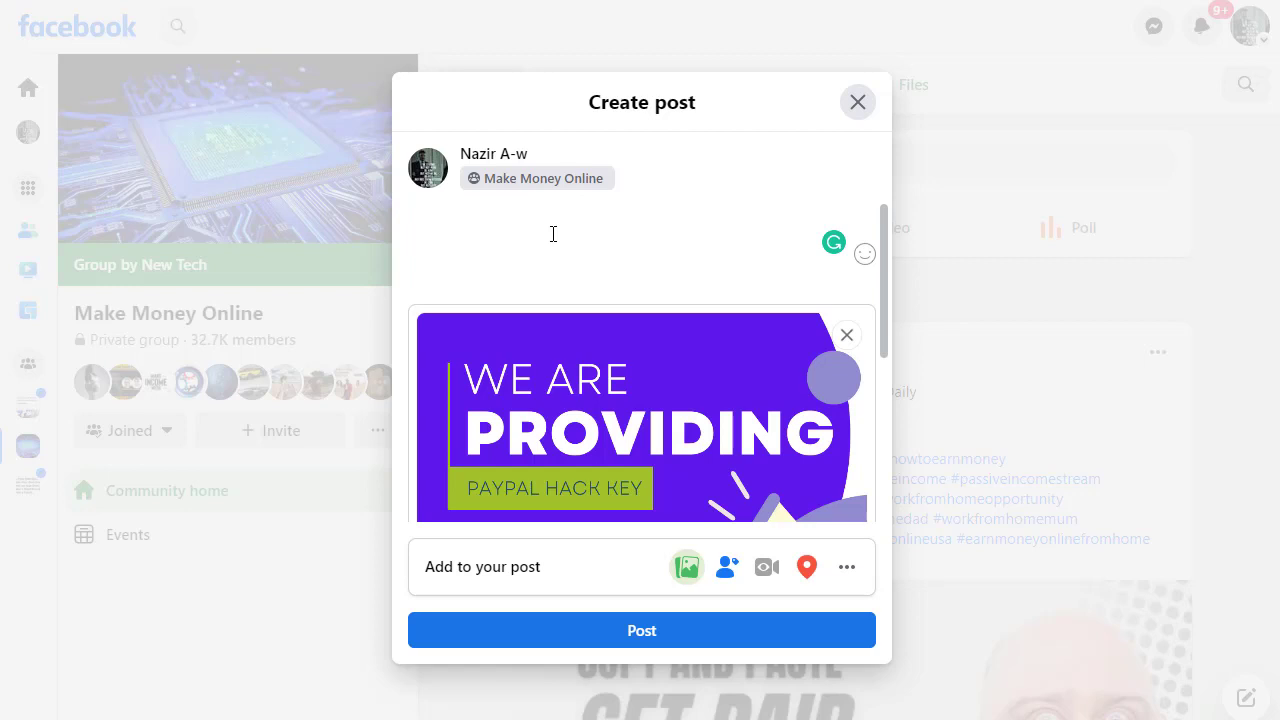
key("ctrl+v")
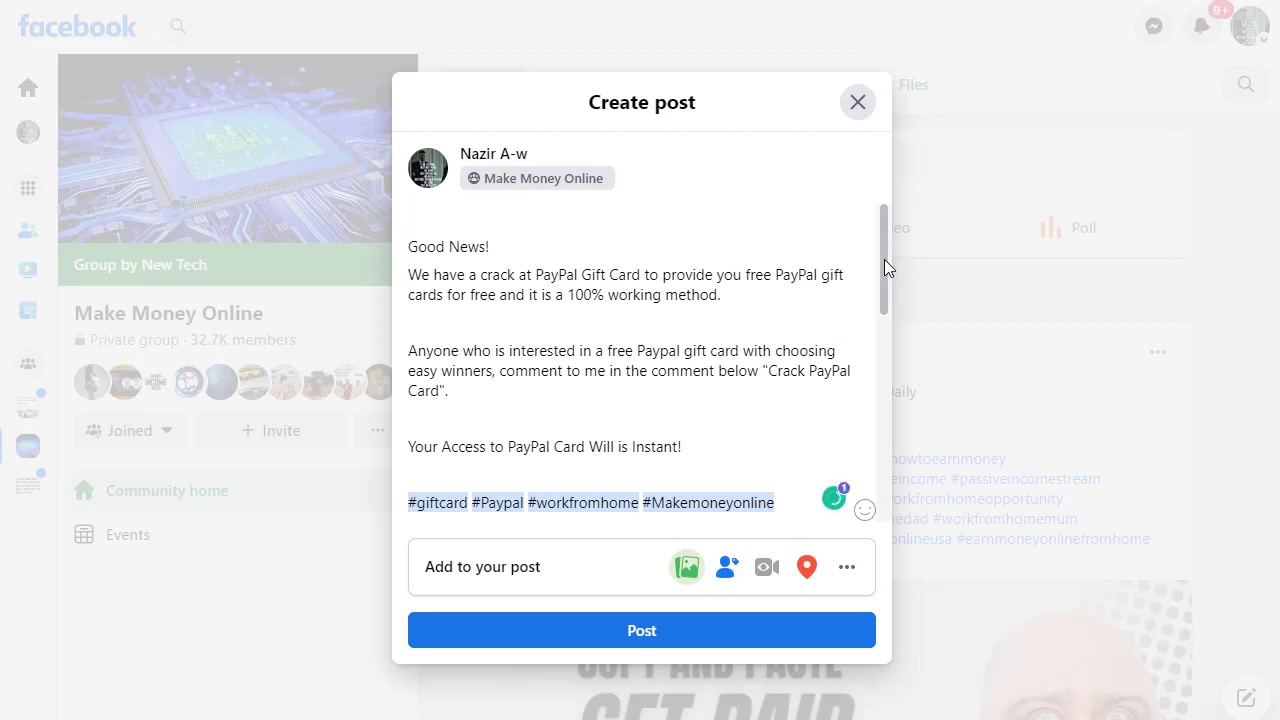
left_click_drag(884, 259, 886, 269)
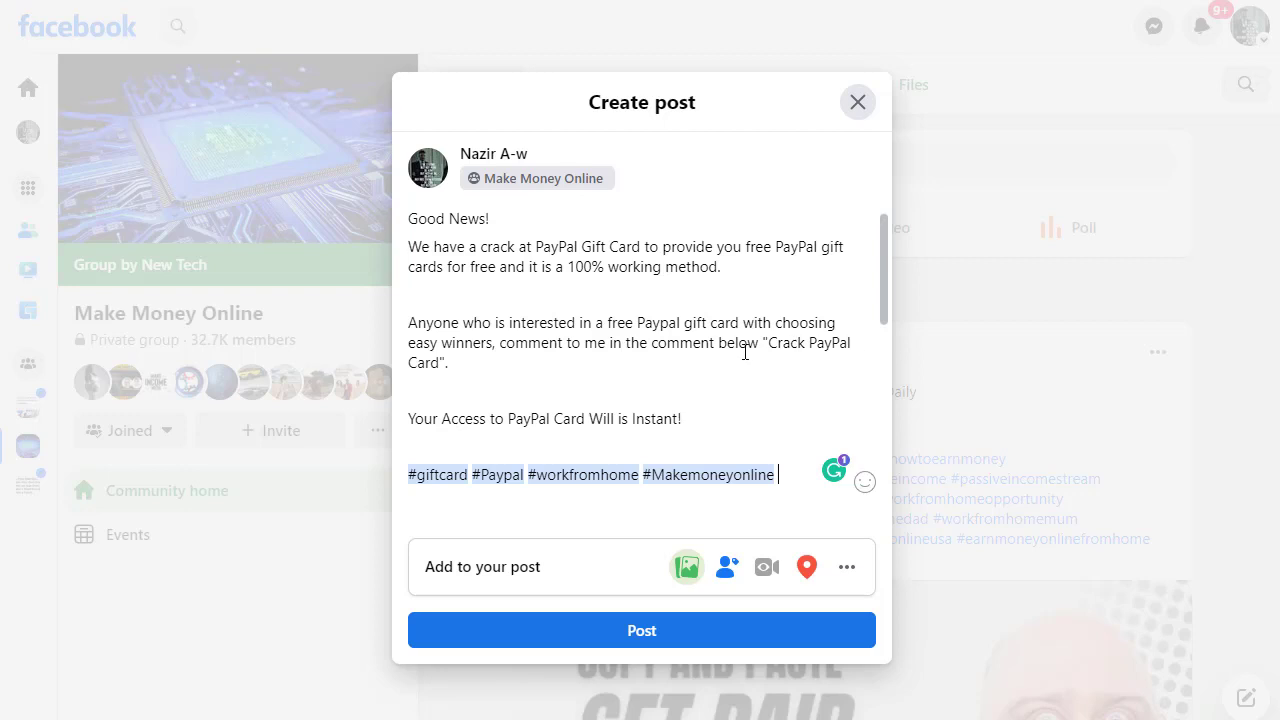
left_click_drag(439, 363, 764, 342)
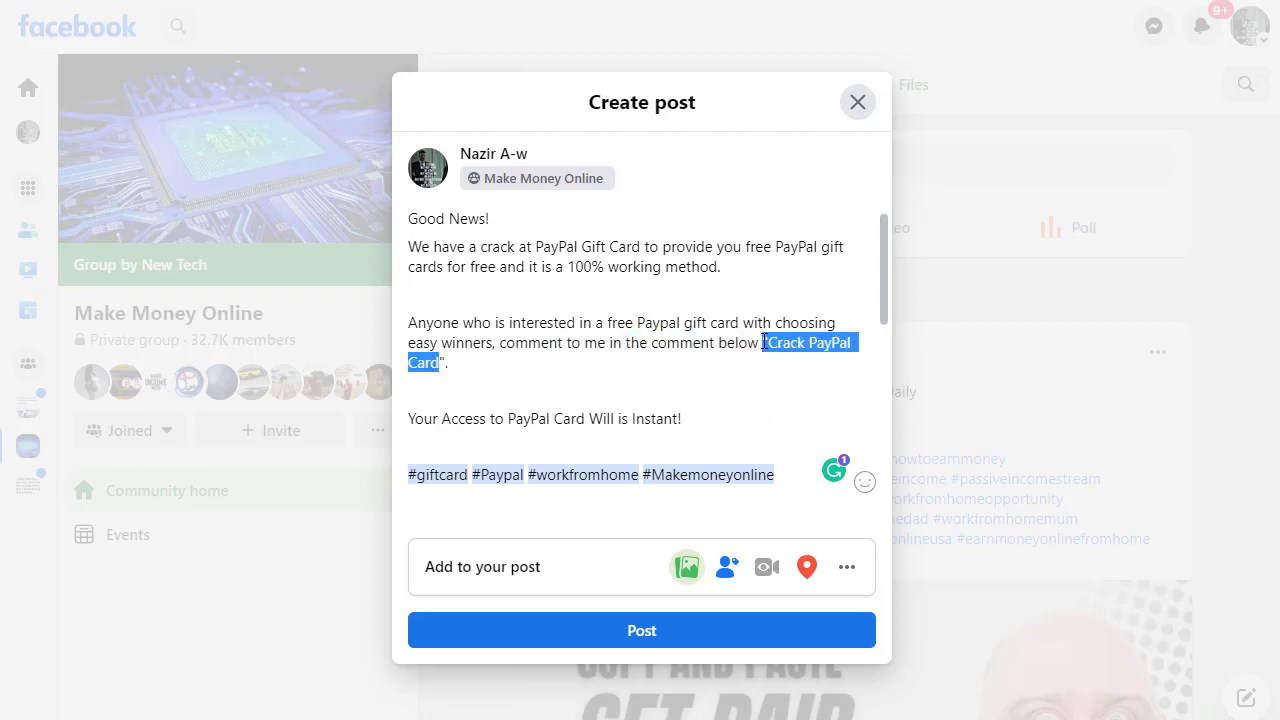
type("@")
key("Return")
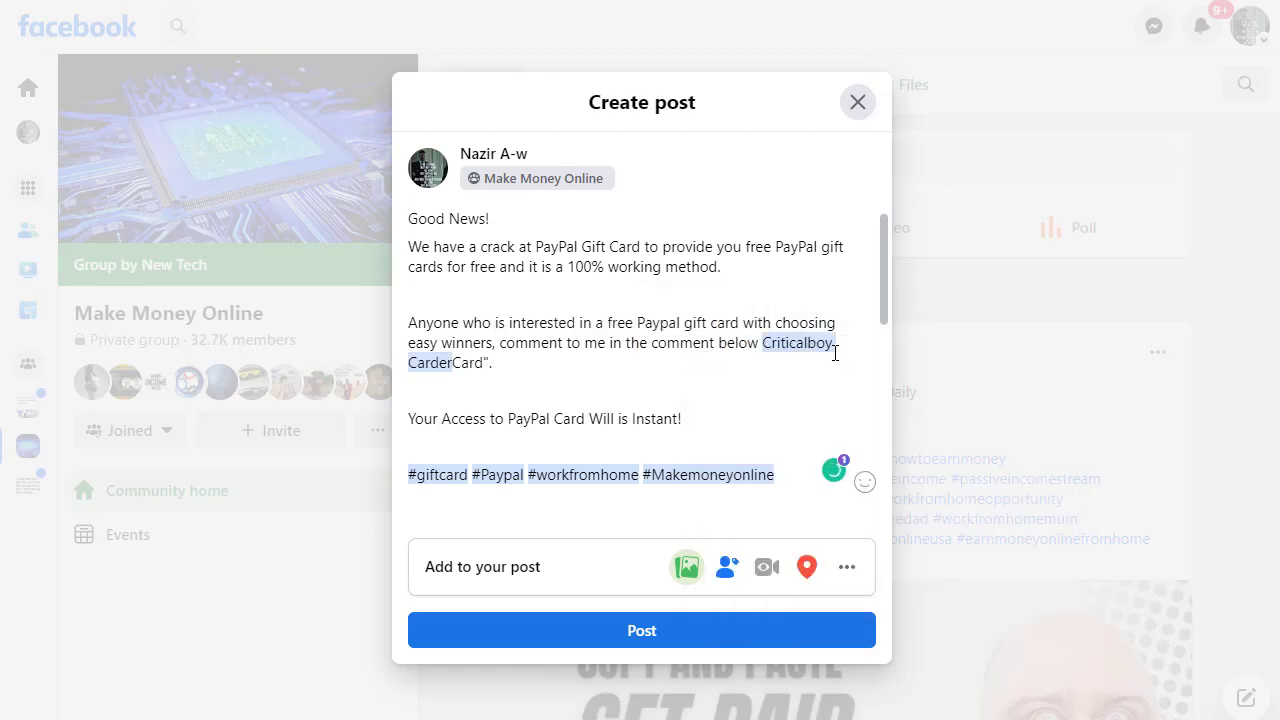
key("ctrl+z")
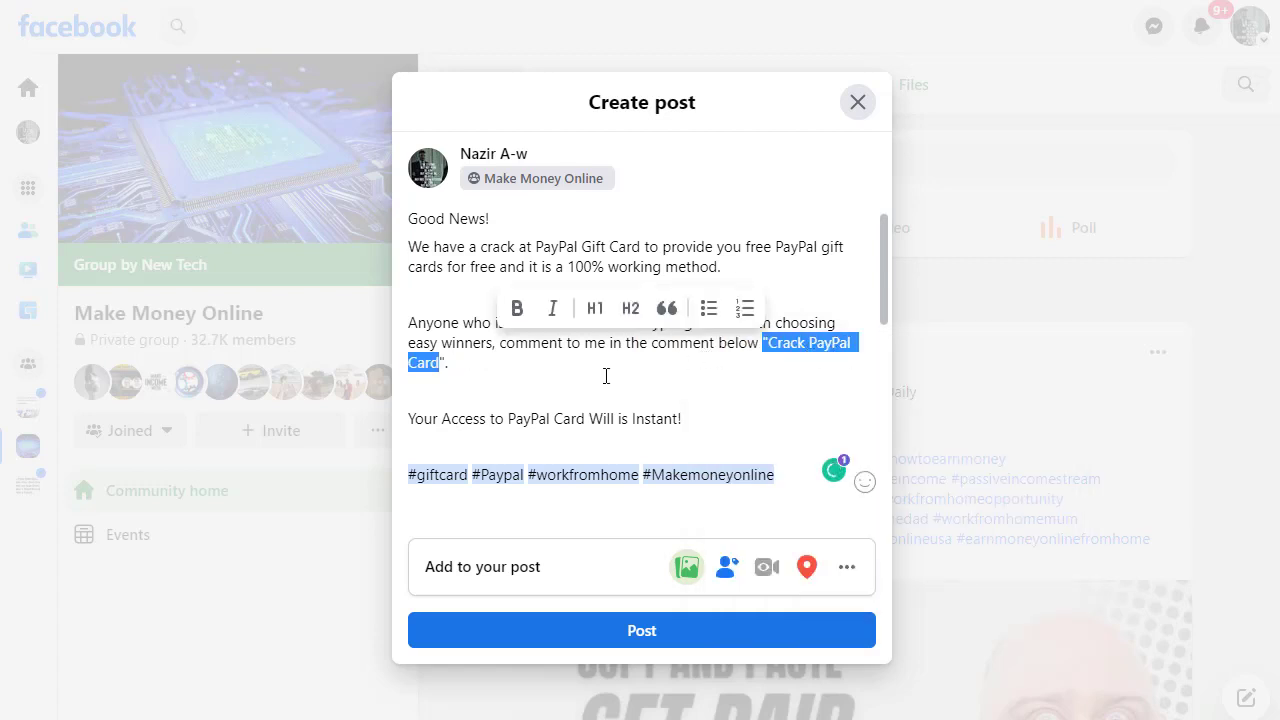
left_click(542, 375)
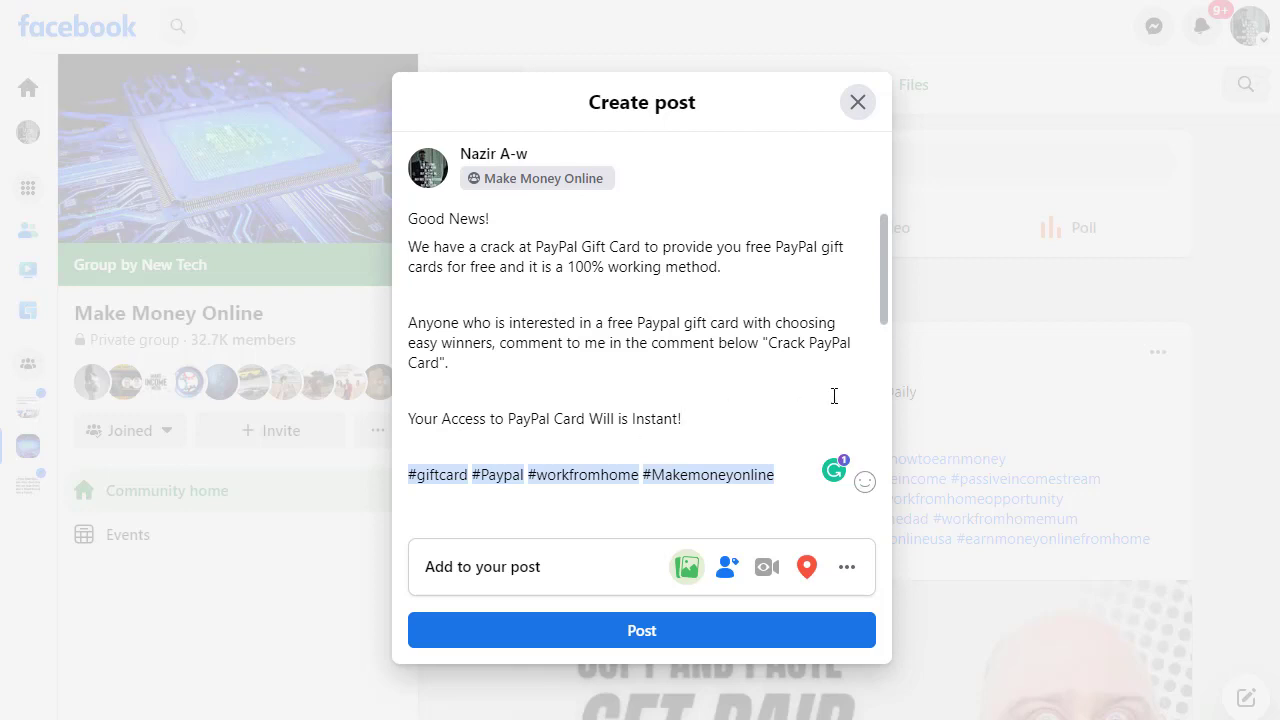
- Publish the post to the Make Money Online group and review its caption and flyer in the discussion feed
left_click_drag(886, 292, 876, 455)
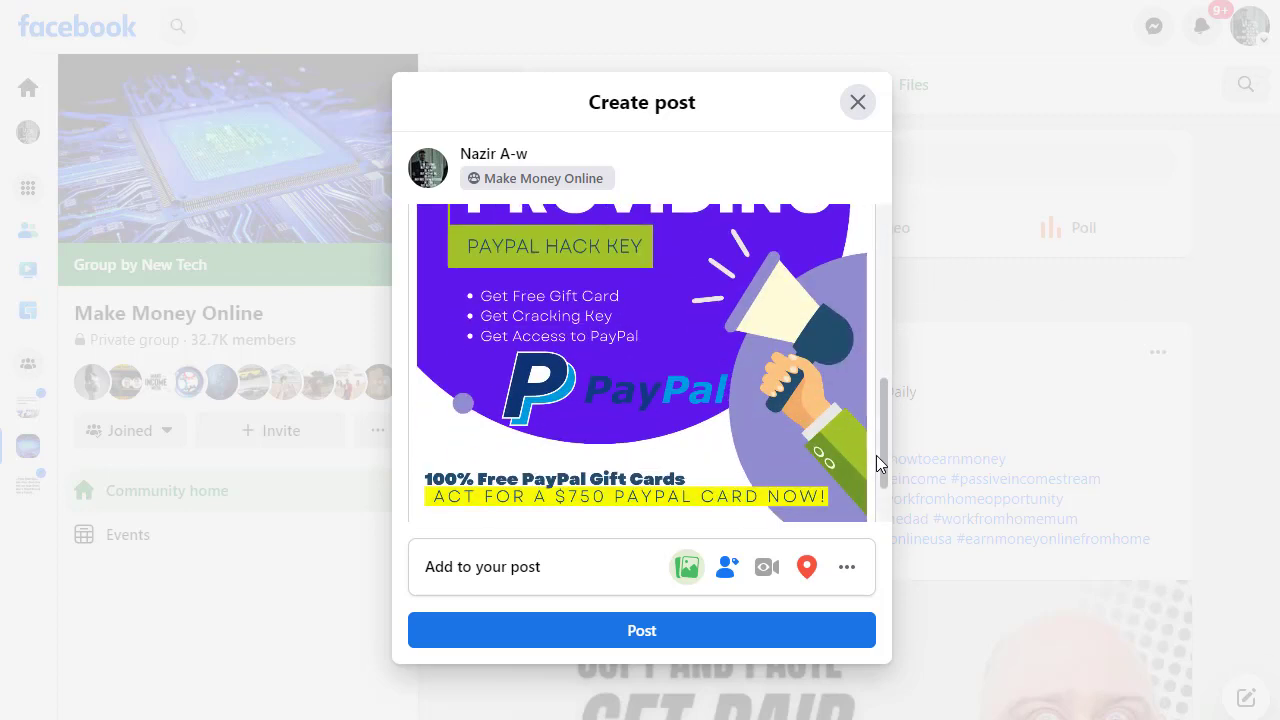
left_click(663, 632)
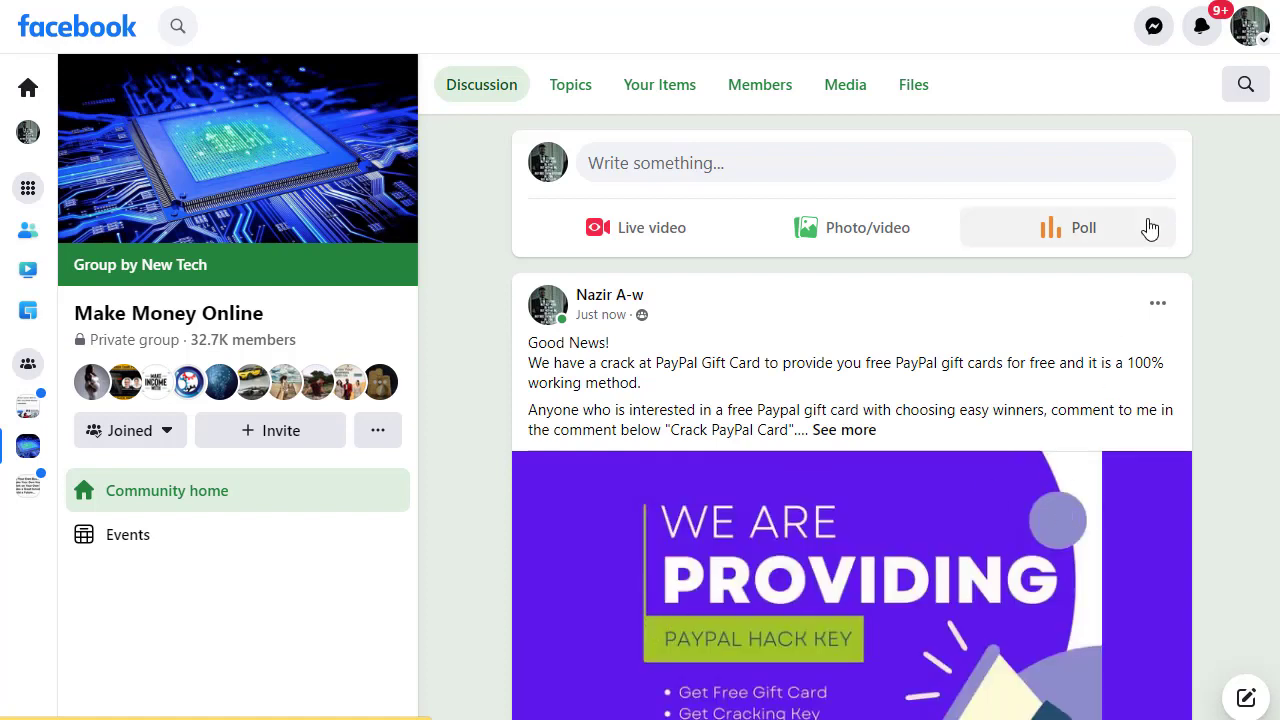
scroll(852, 416, "down", 1)
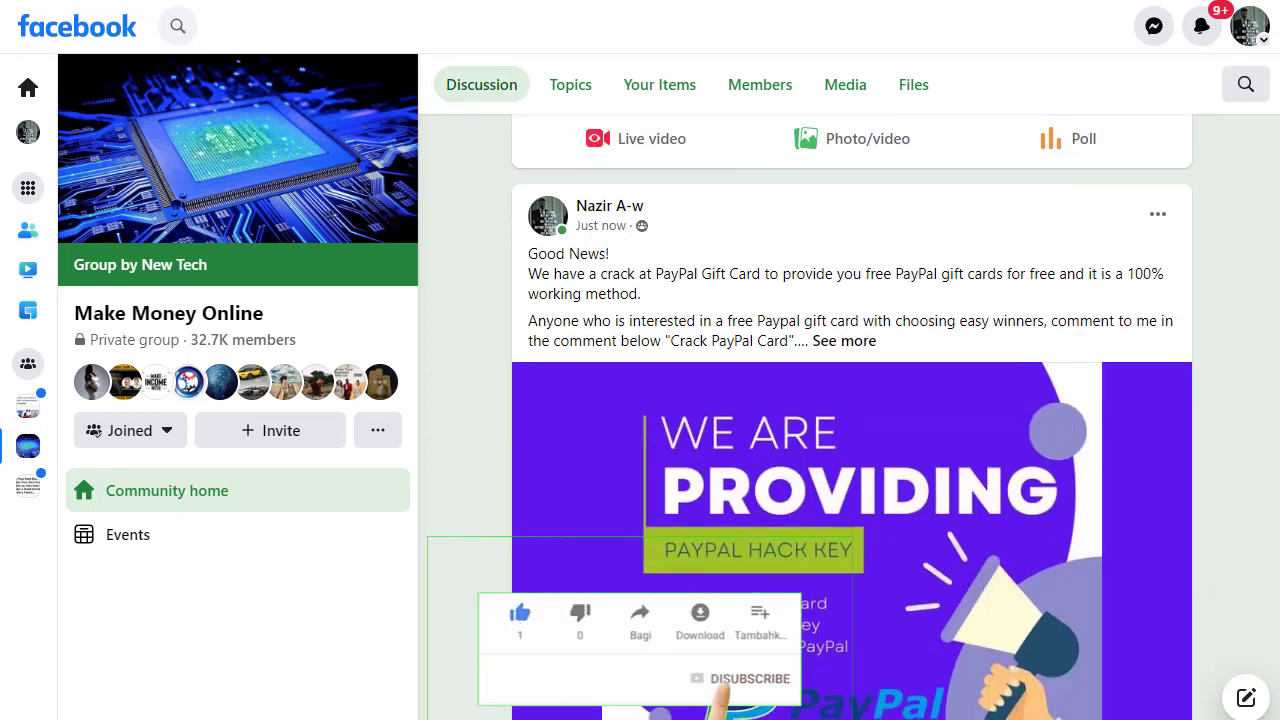
scroll(852, 416, "down", 3)
scroll(852, 416, "down", 2)
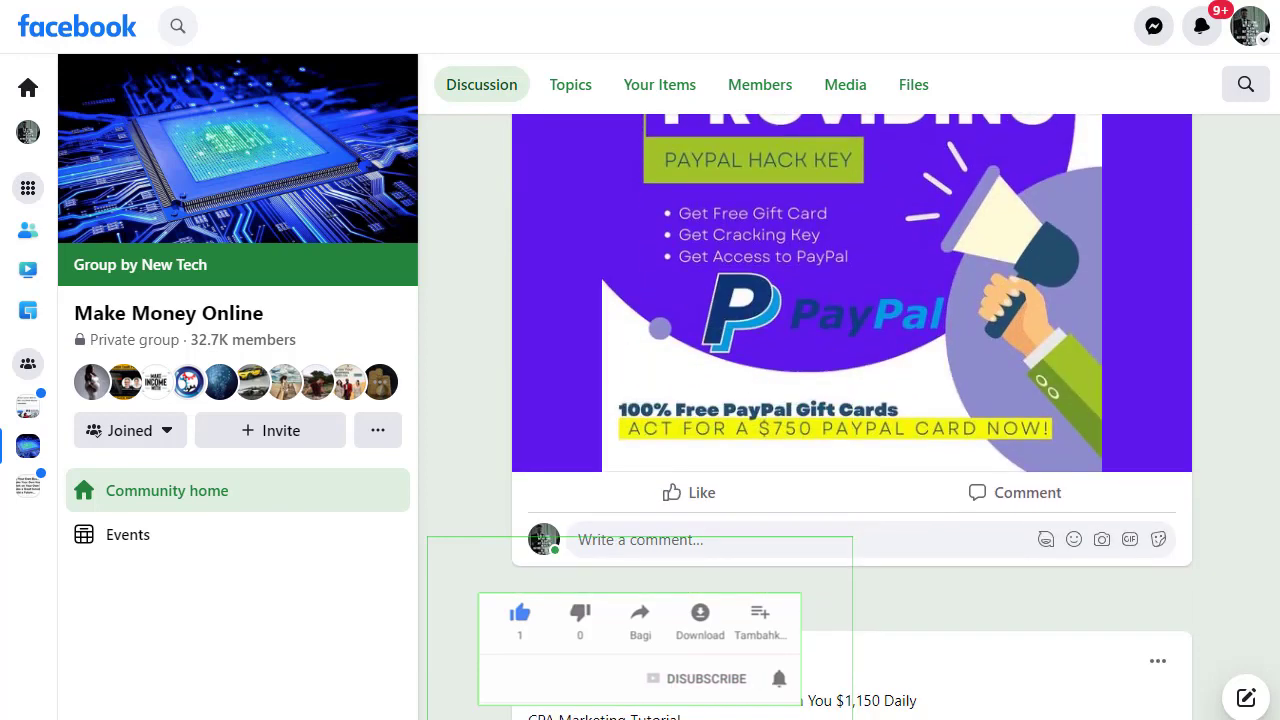
scroll(852, 416, "up", 1)
scroll(852, 416, "up", 3)
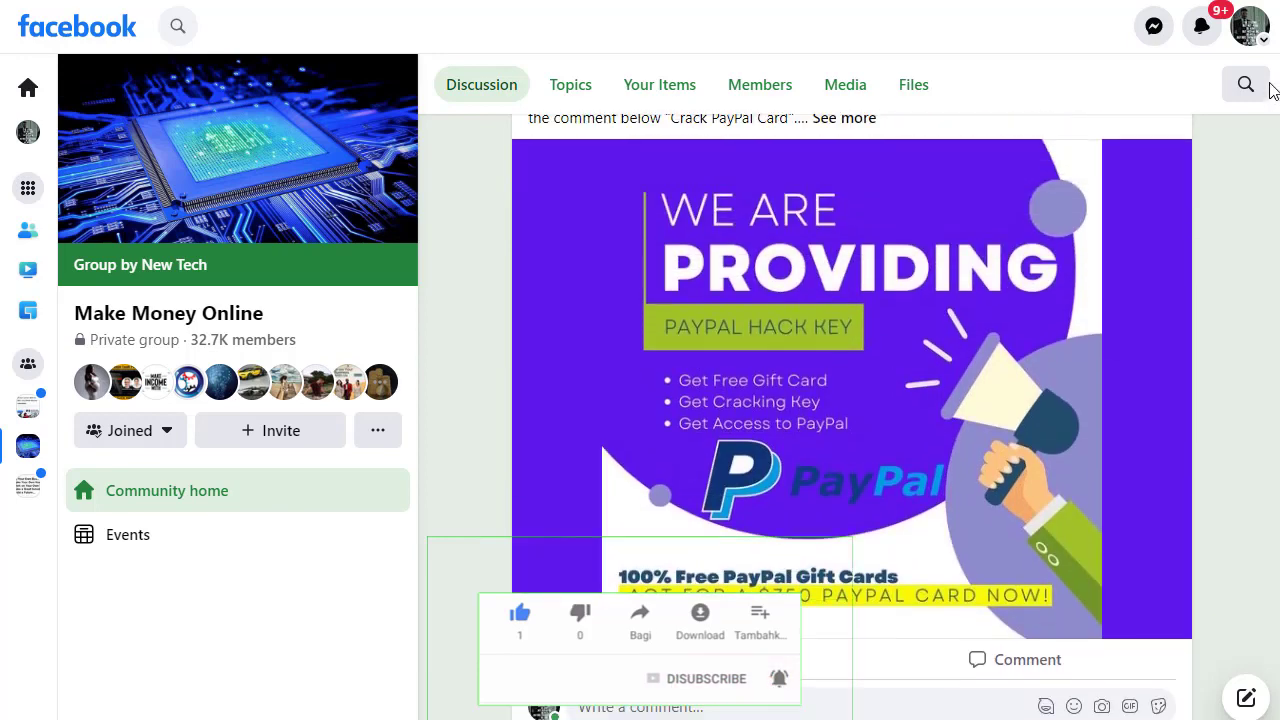
- Expand the published "Good News!" post to its full caption and examine the text, hashtags and attached flyer
scroll(898, 444, "down", 3)
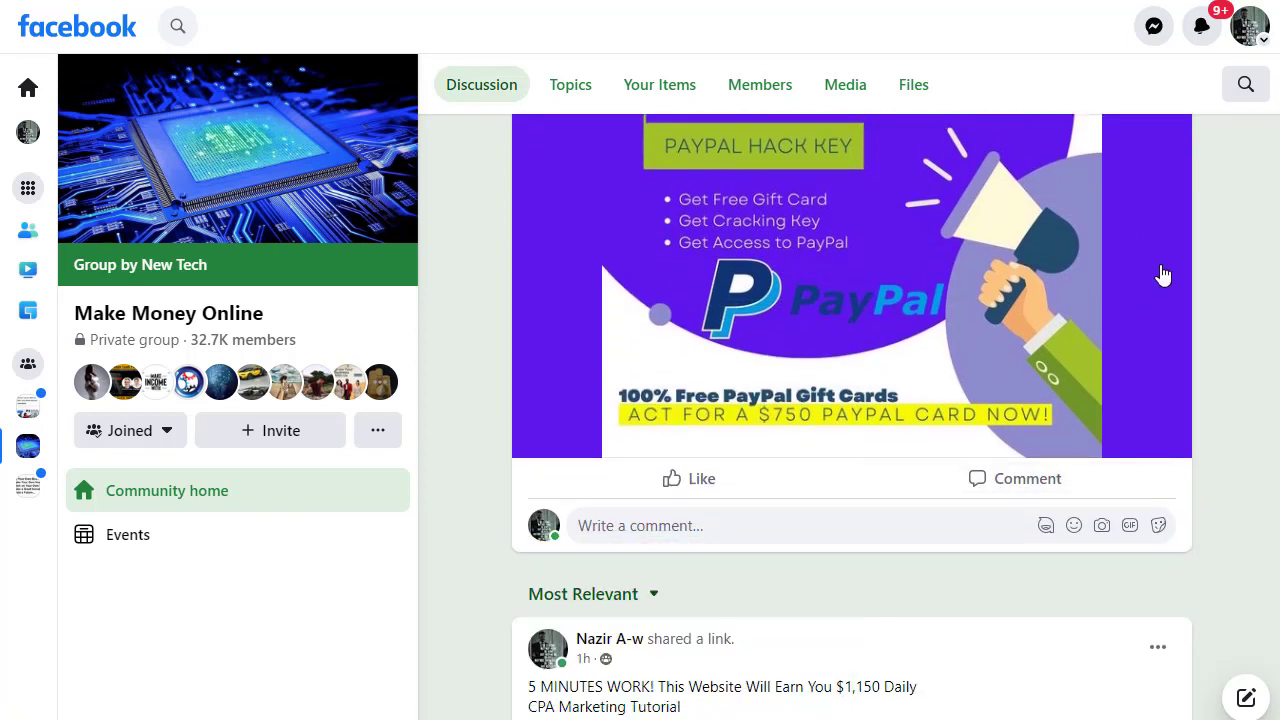
scroll(1160, 274, "up", 4)
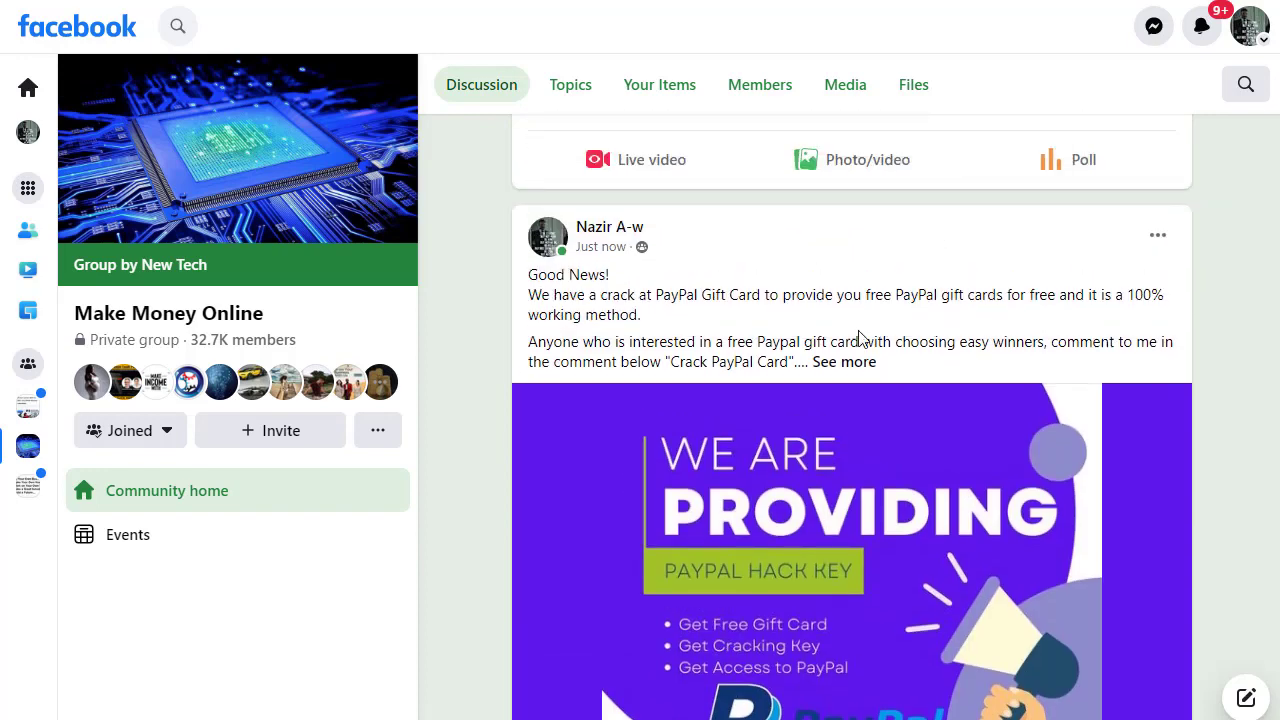
left_click(845, 362)
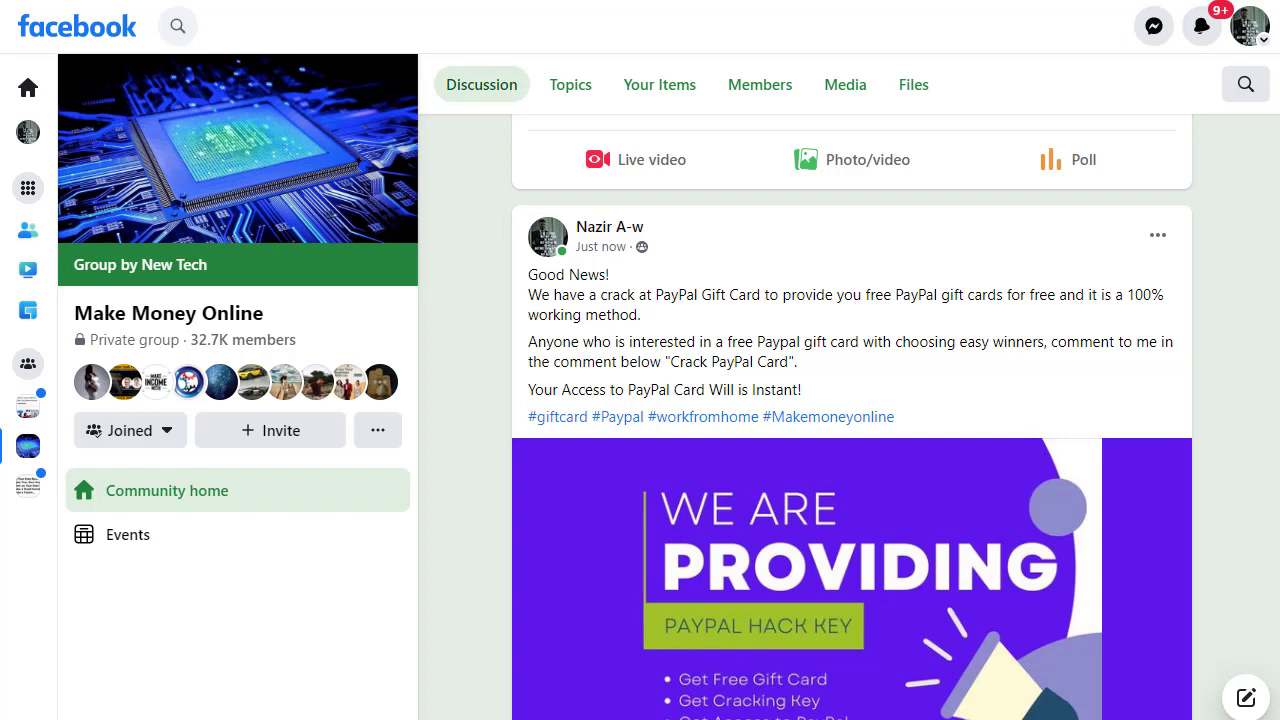
scroll(852, 416, "down", 1)
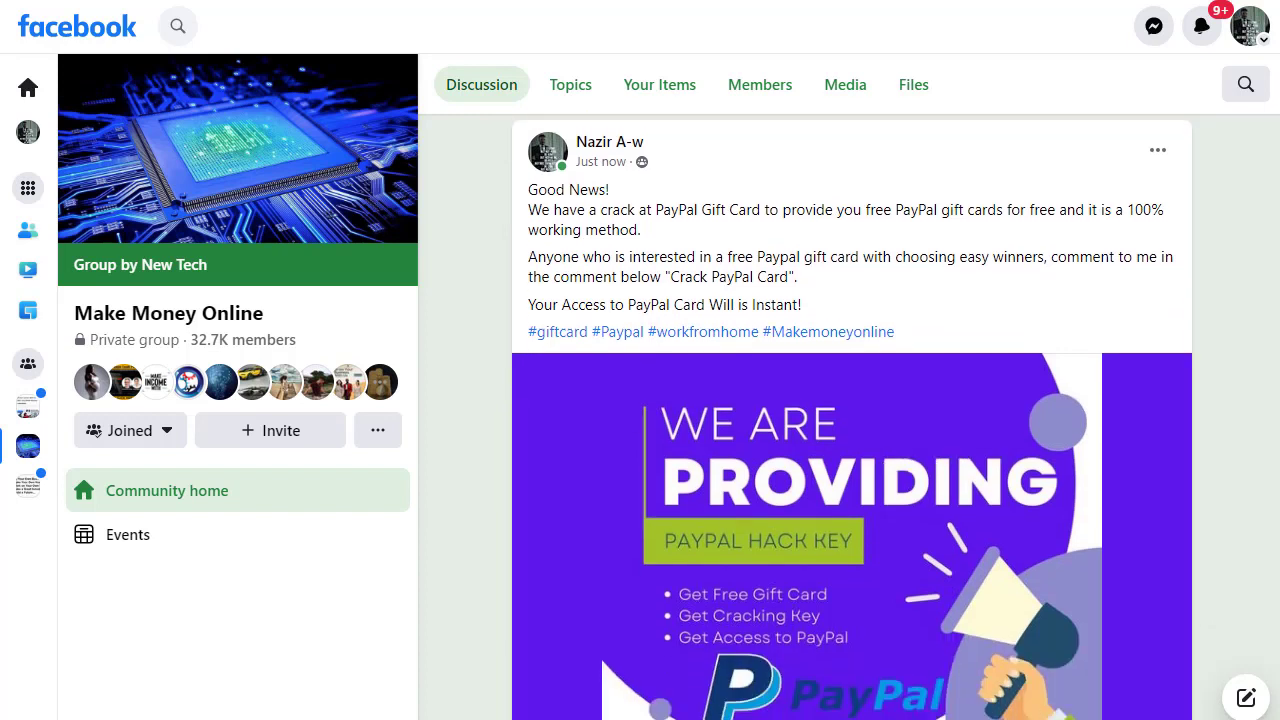
scroll(852, 417, "down", 1)
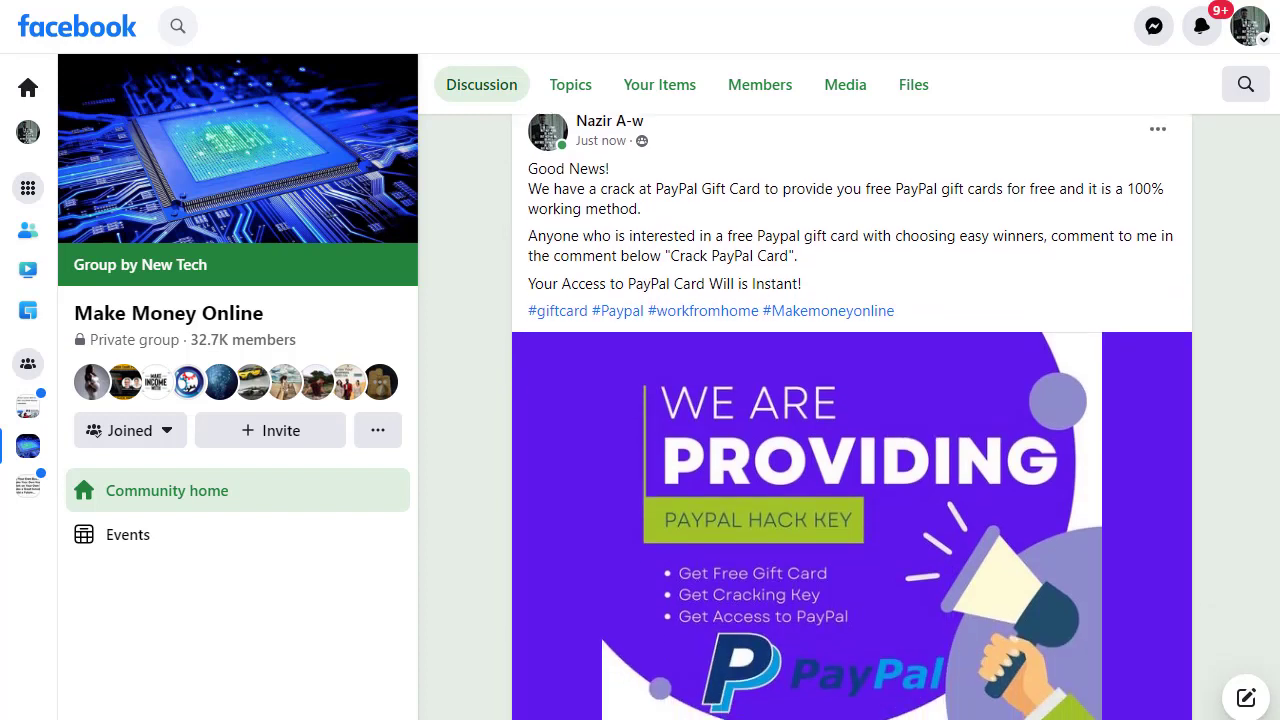
scroll(852, 416, "down", 1)
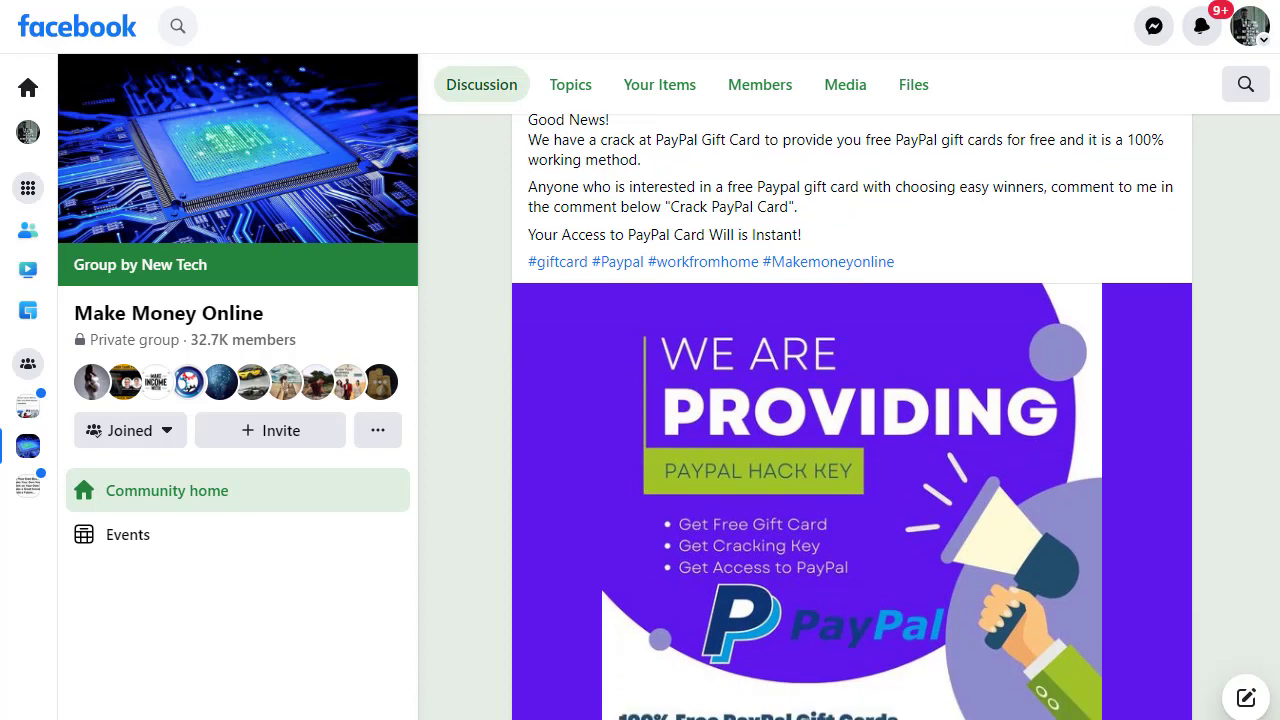
scroll(852, 416, "down", 2)
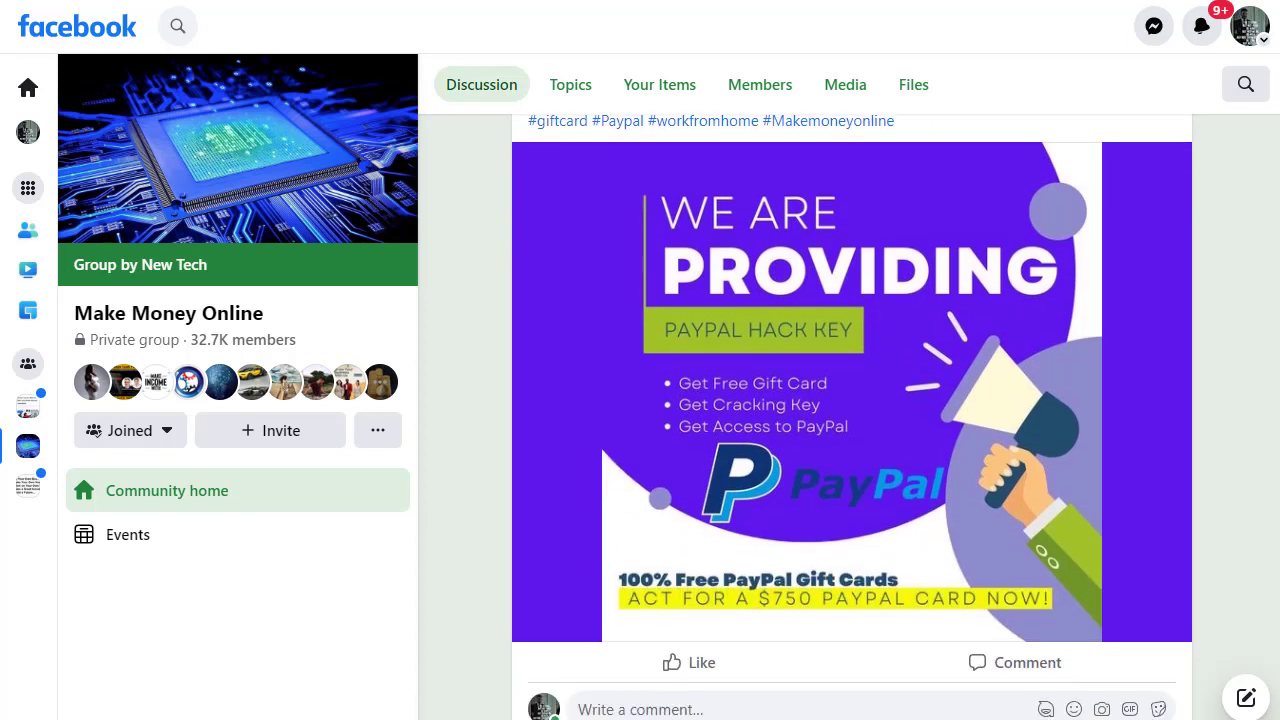
scroll(852, 416, "down", 1)
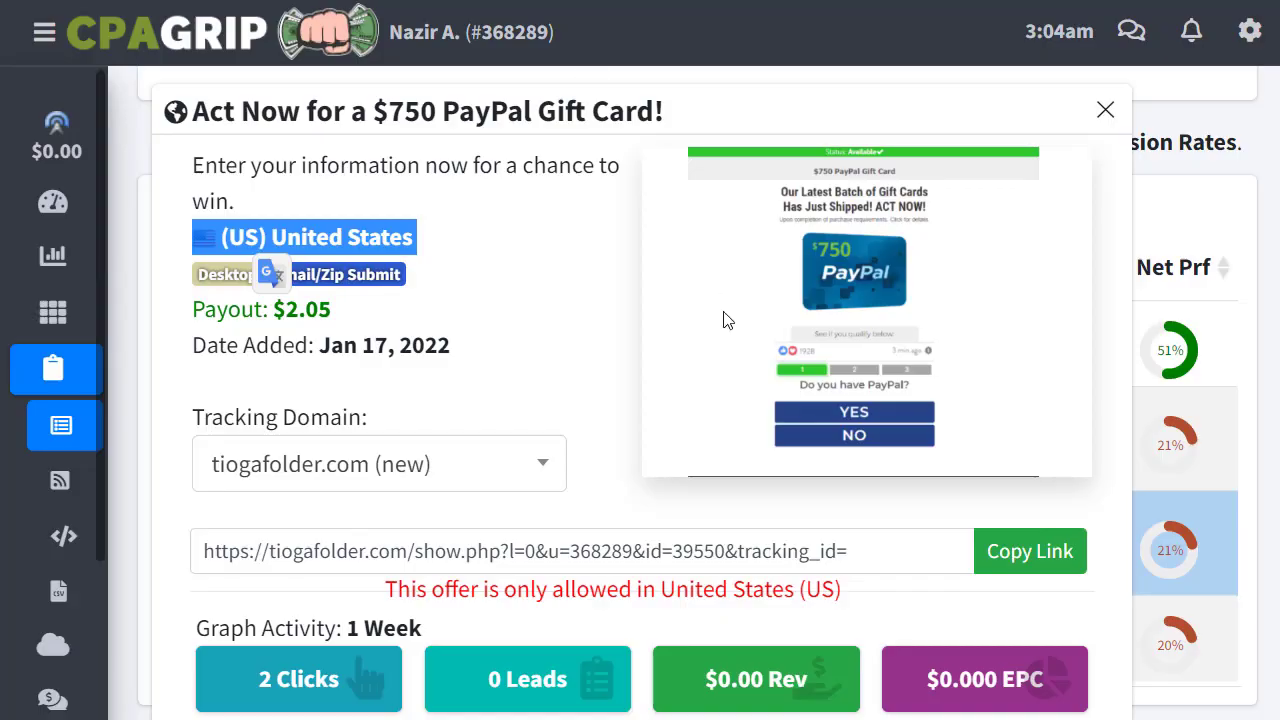
- Copy the $750 PayPal Gift Card offer link from CPAGrip, shorten it with TinyURL, and copy the short link
left_click(1060, 551)
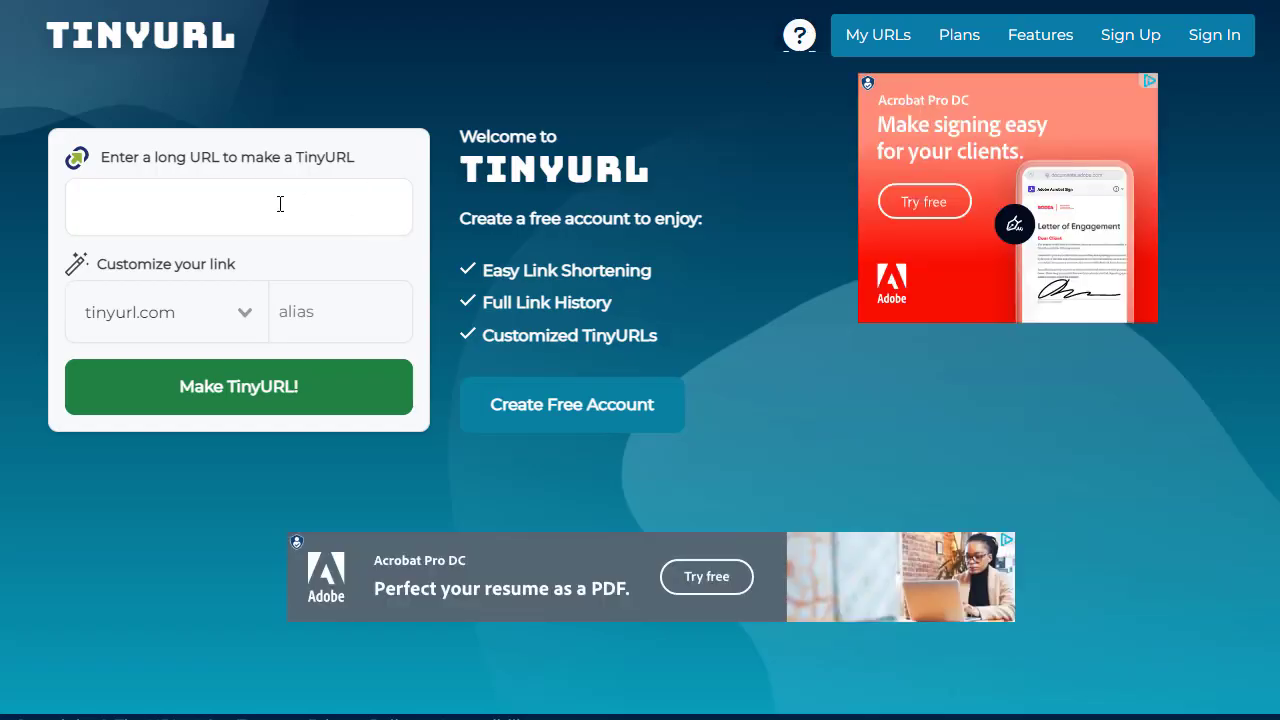
key("ctrl+v")
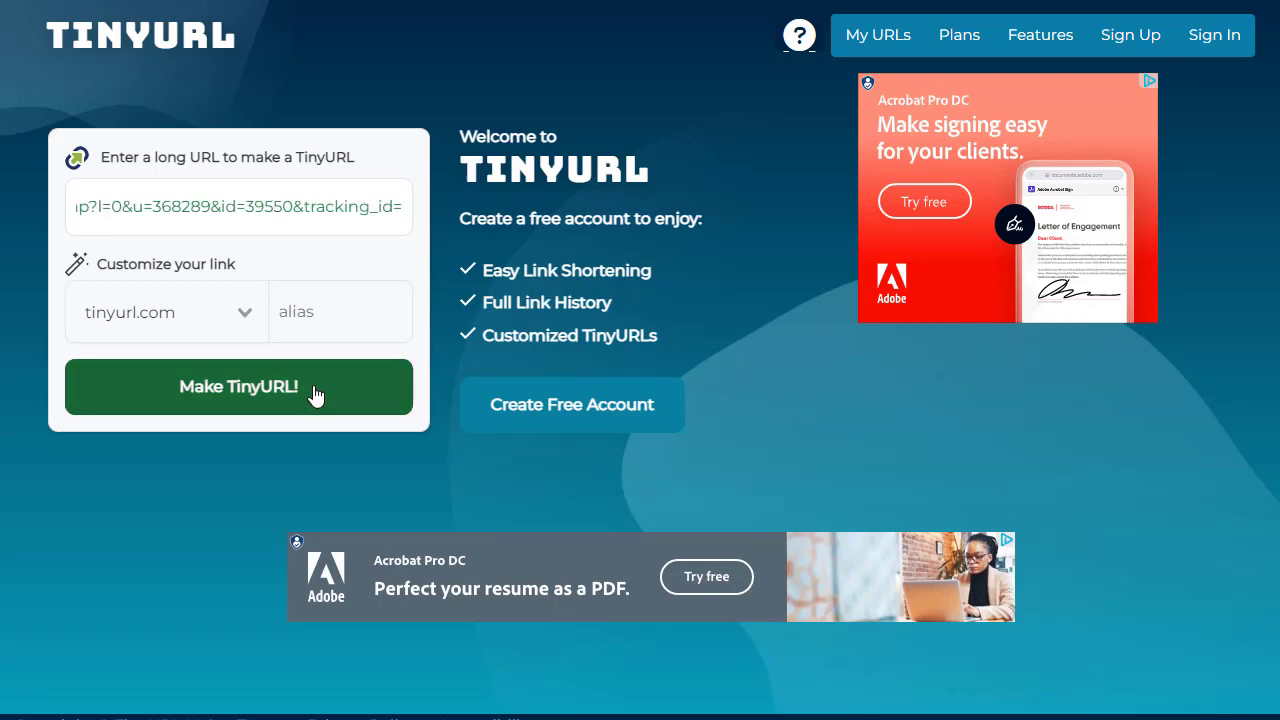
left_click(289, 403)
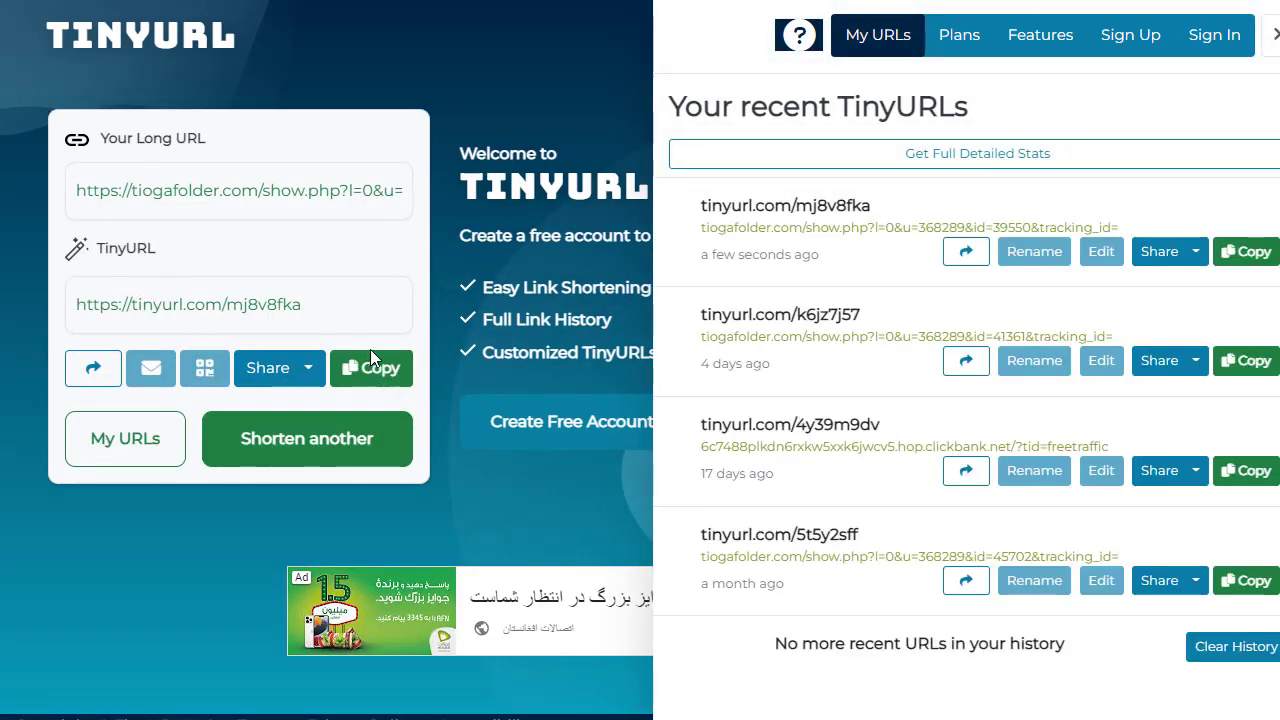
left_click(371, 367)
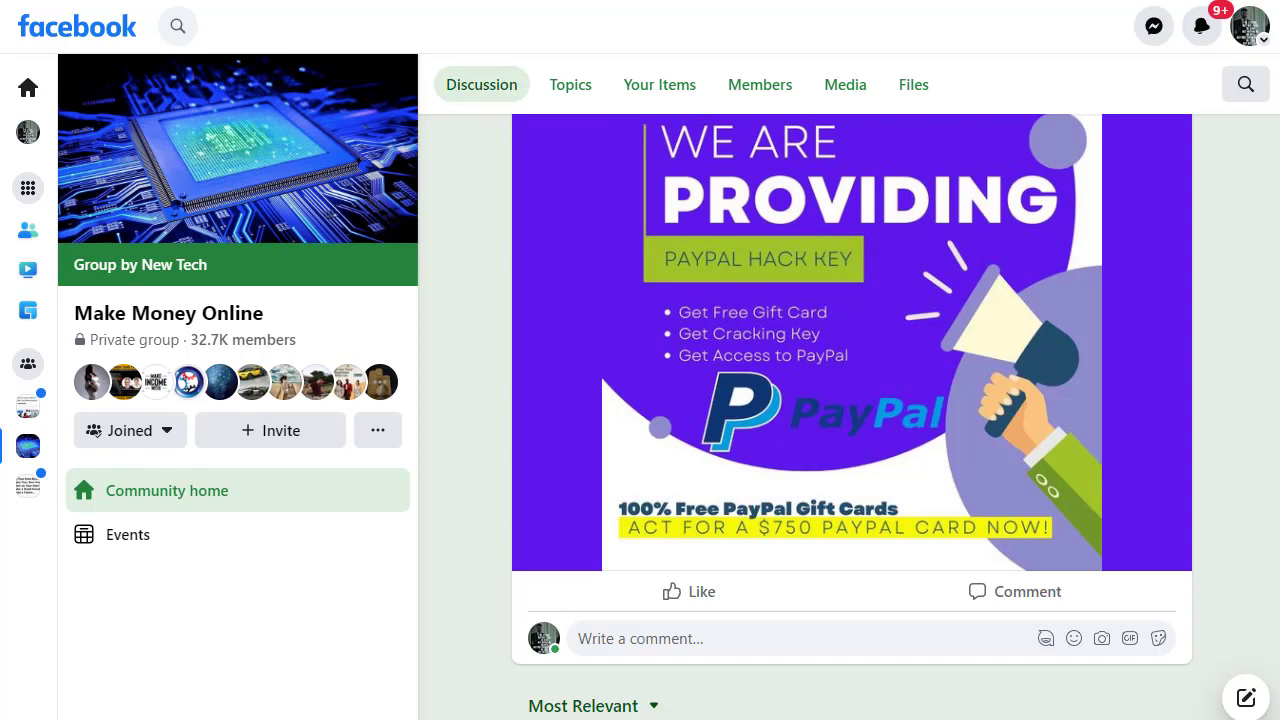
- Switch back to the Make Money Online group on Facebook and recheck the post's caption, comment request and flyer
scroll(852, 413, "up", 1)
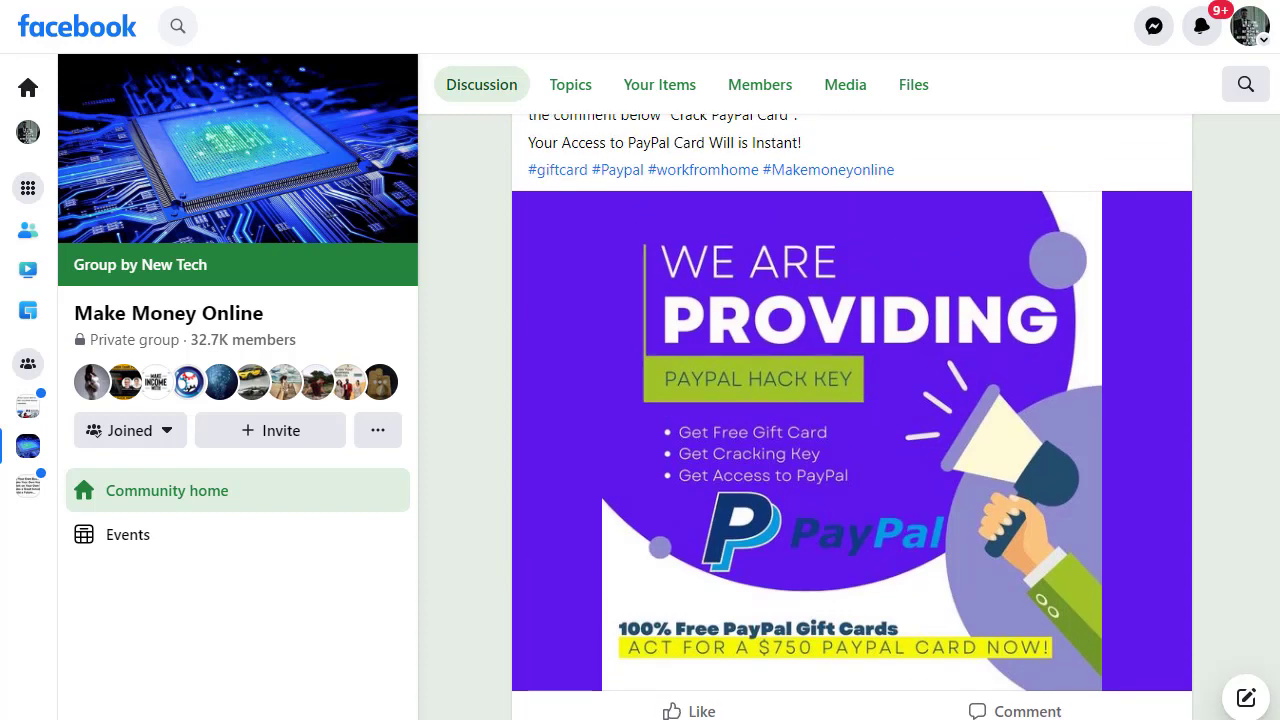
scroll(852, 417, "up", 2)
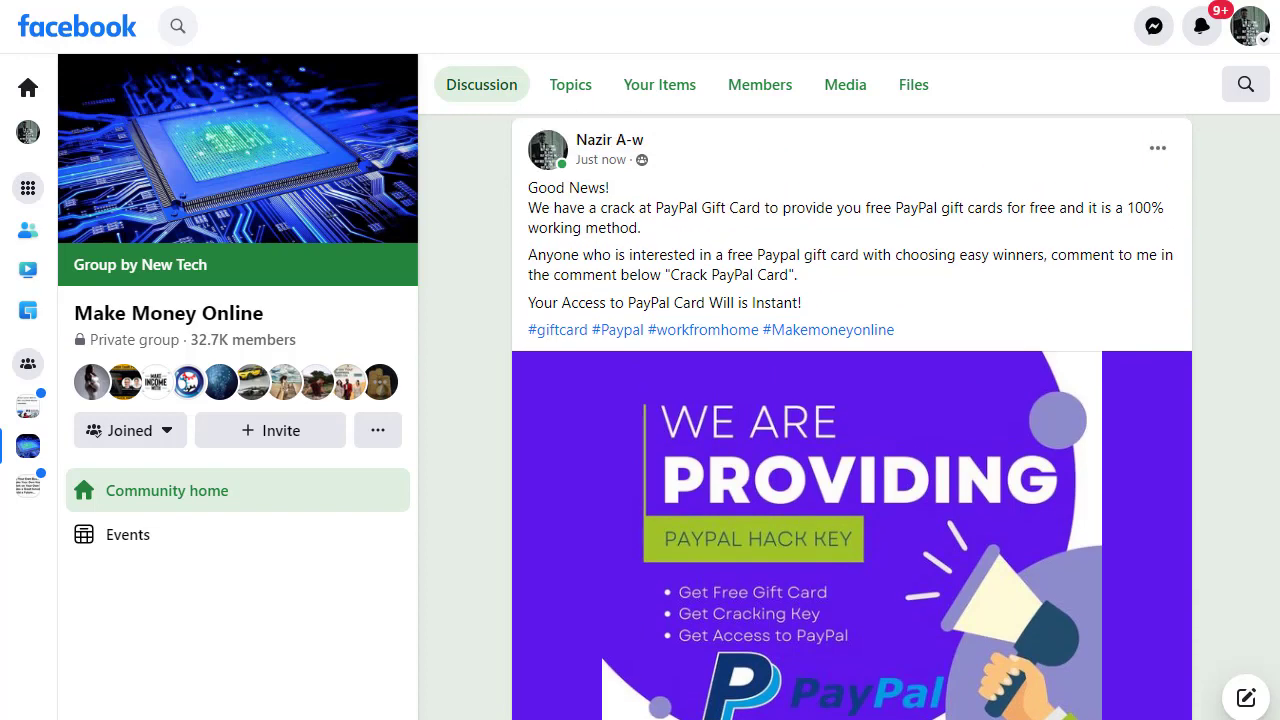
scroll(852, 416, "down", 1)
scroll(852, 416, "up", 1)
scroll(852, 416, "down", 1)
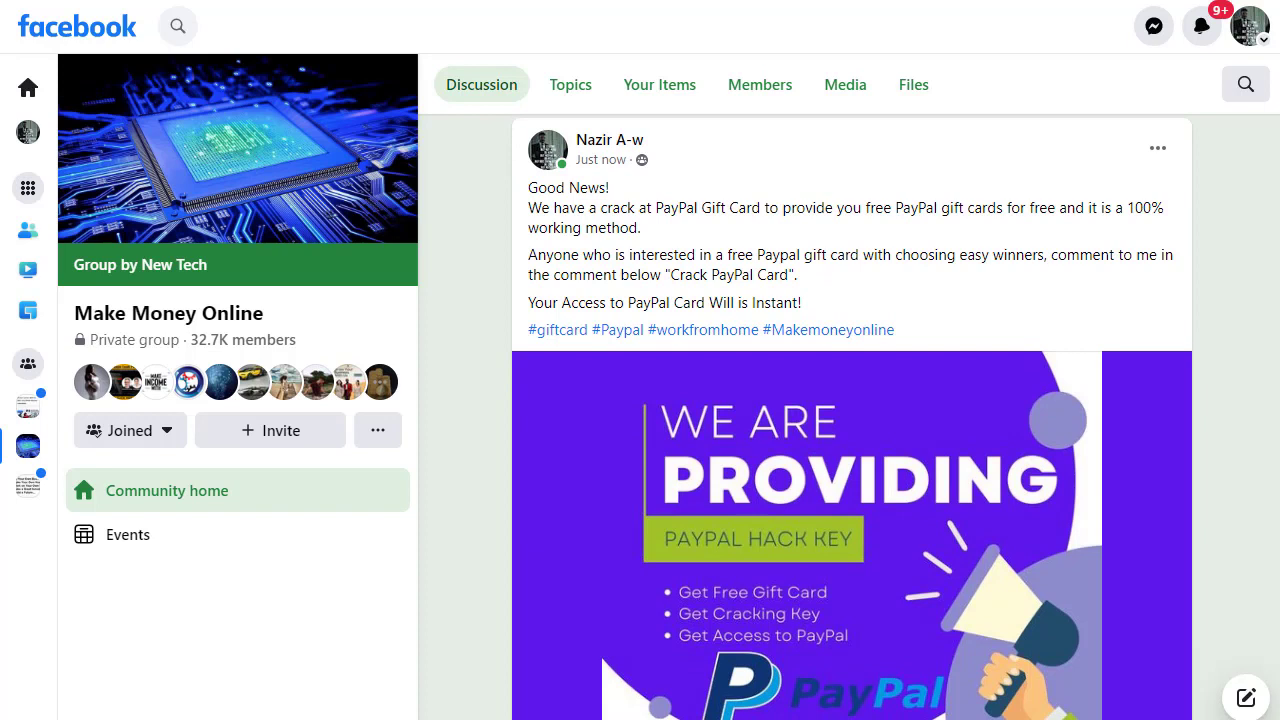